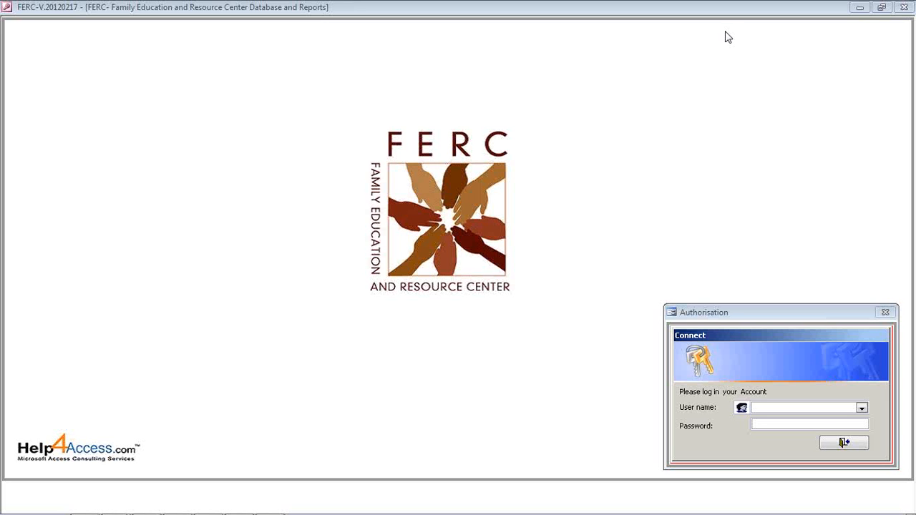
Log in to the FERC database as Admin with the account password.
left_click(758, 406)
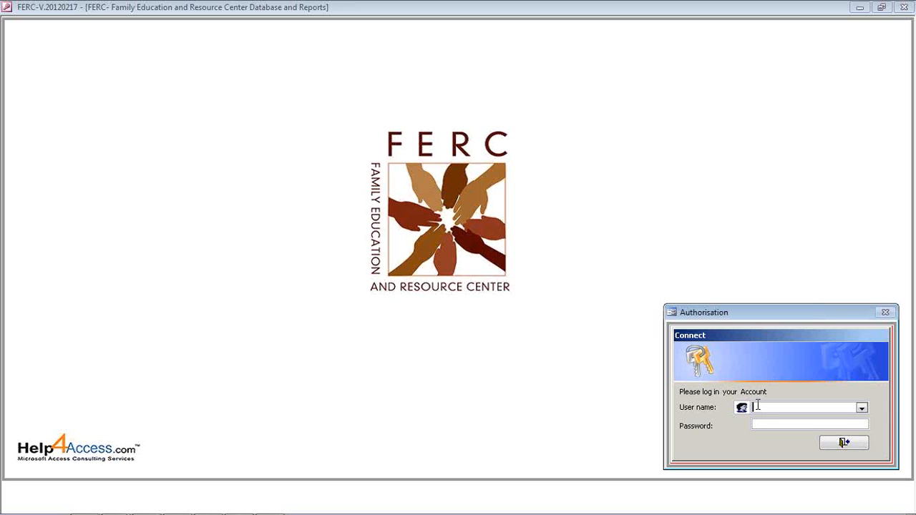
type("Admin")
key("Tab")
type("****")
key("Return")
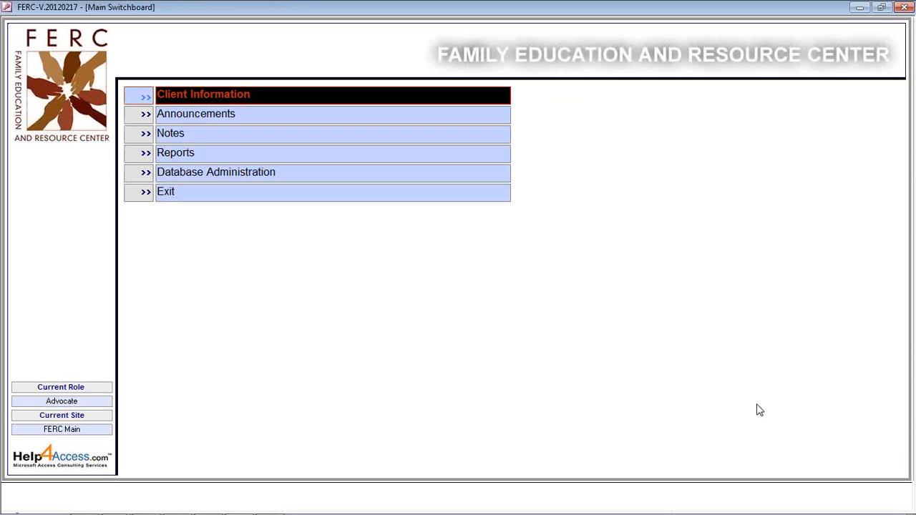
Open Client Information from the Main Switchboard to list all six clients.
left_click(237, 103)
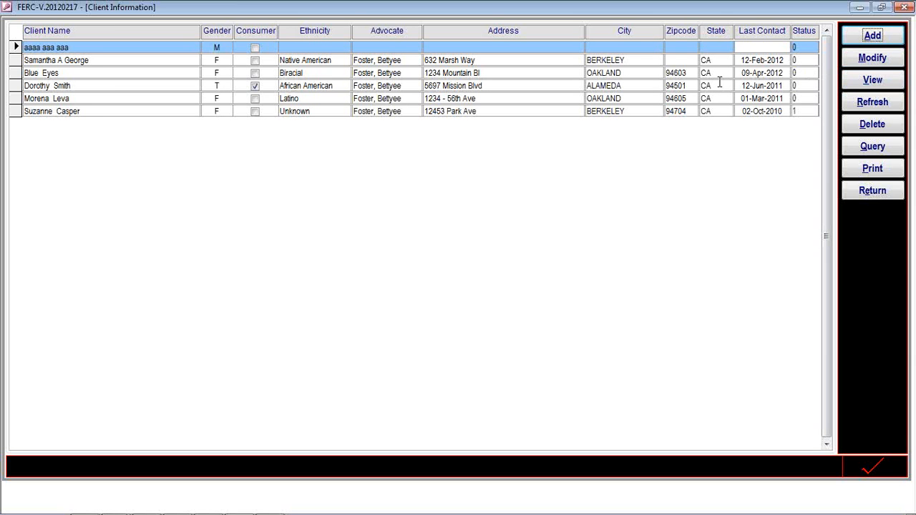
left_click(872, 149)
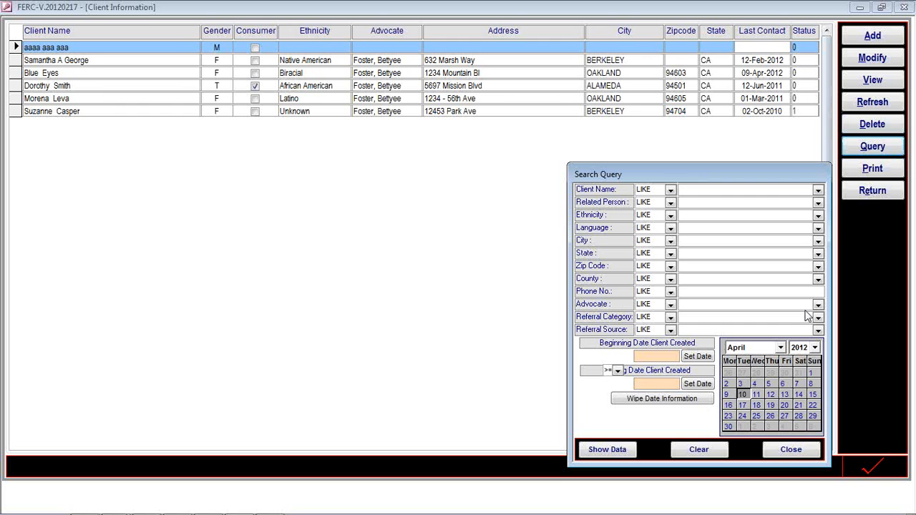
left_click(791, 450)
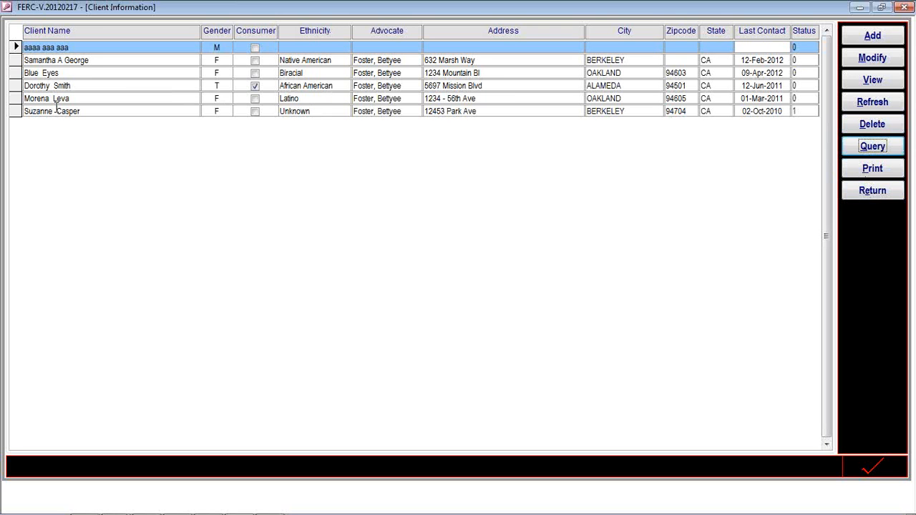
left_click(65, 60)
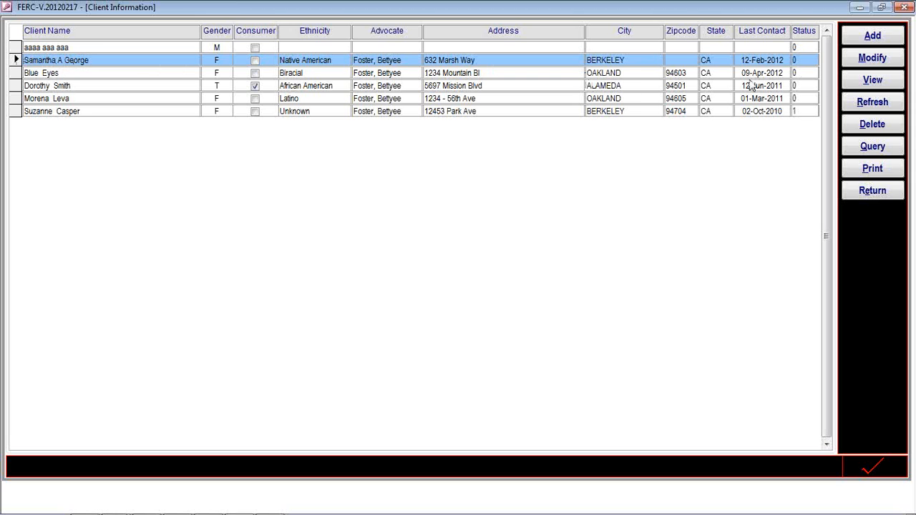
Open the second client's record with Modify to see interactions and related people.
left_click(861, 63)
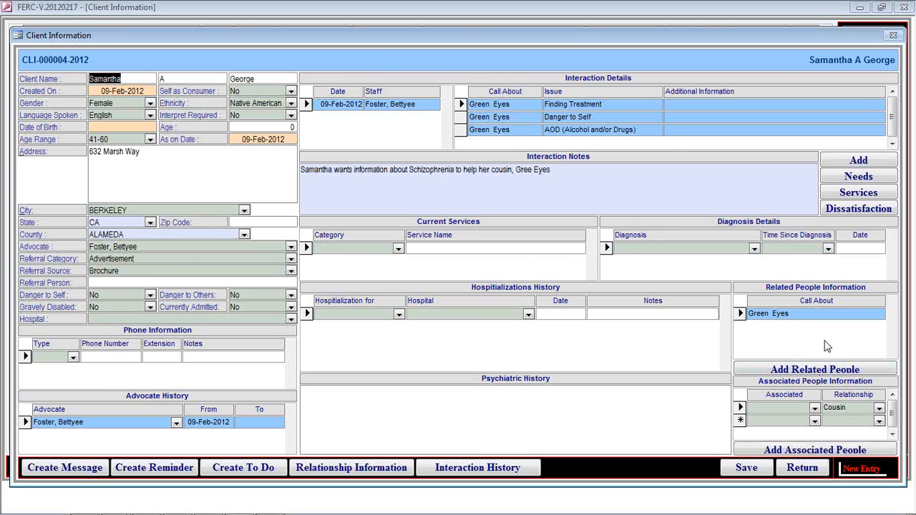
View the cousin's related-person details, including services, diagnosis and hospitalizations, then close them.
double_click(766, 314)
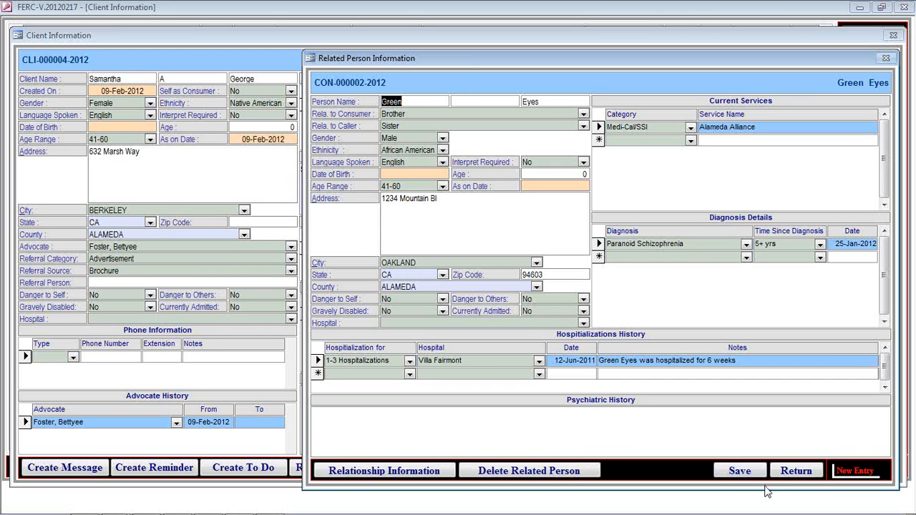
left_click(784, 473)
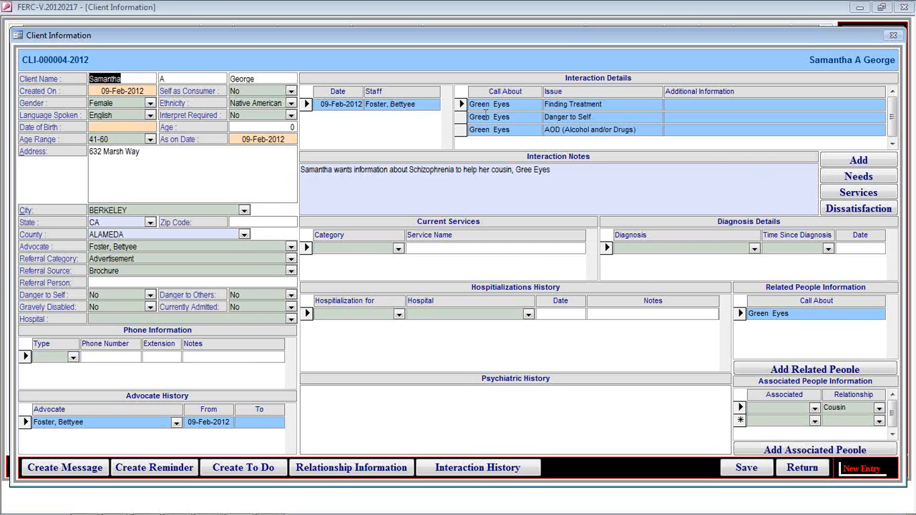
Review the 09-Feb-2012 interaction's needs and services, then close it.
left_click(339, 105)
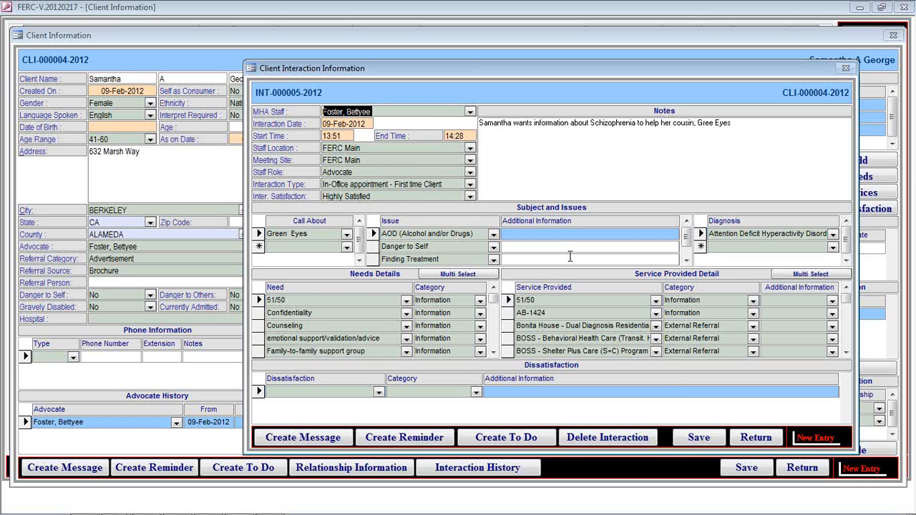
left_click(752, 443)
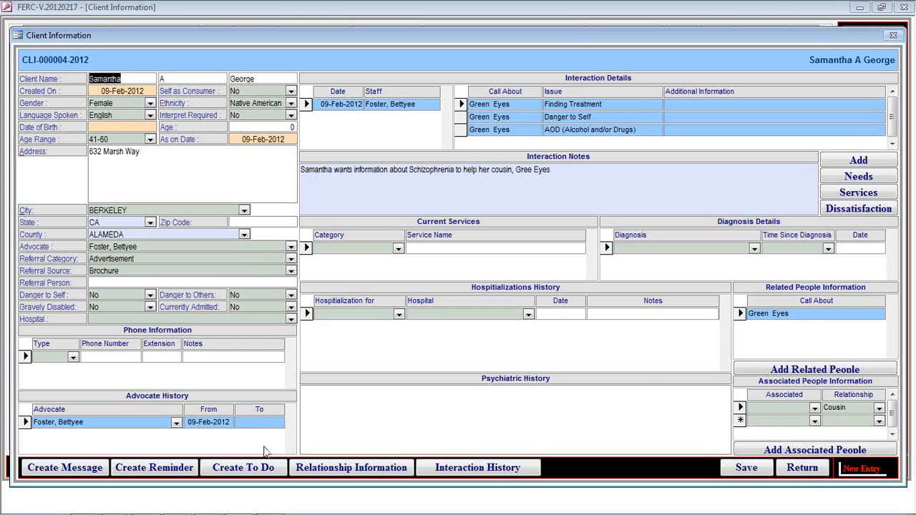
Return to the client list and show the Record Log for the selected record, created 2/9/2012.
left_click(802, 470)
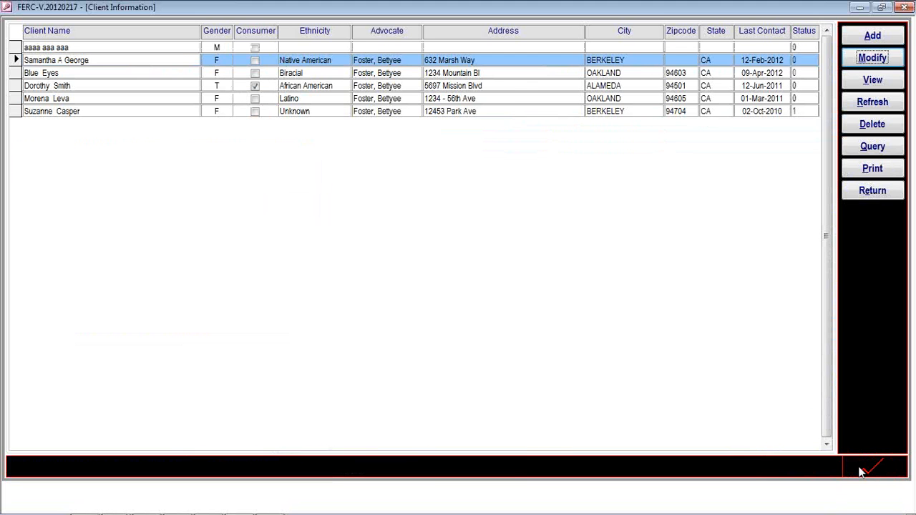
left_click(861, 473)
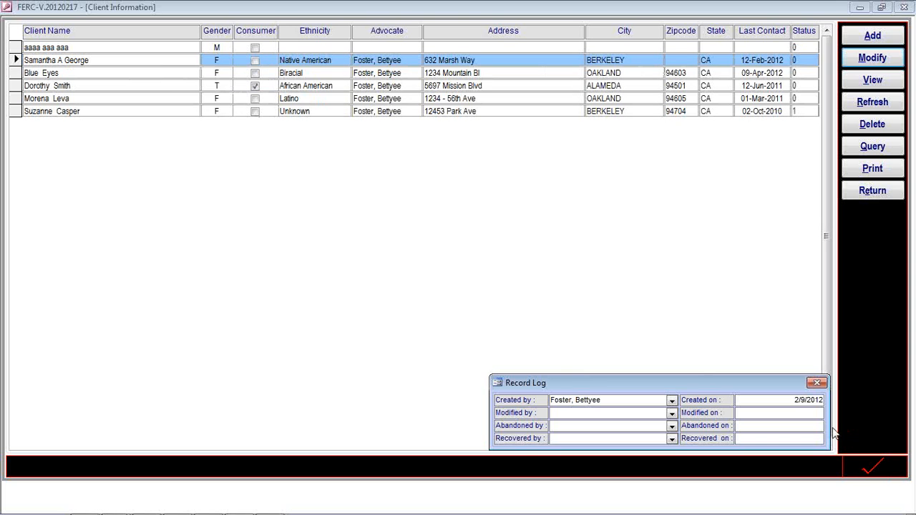
left_click(817, 383)
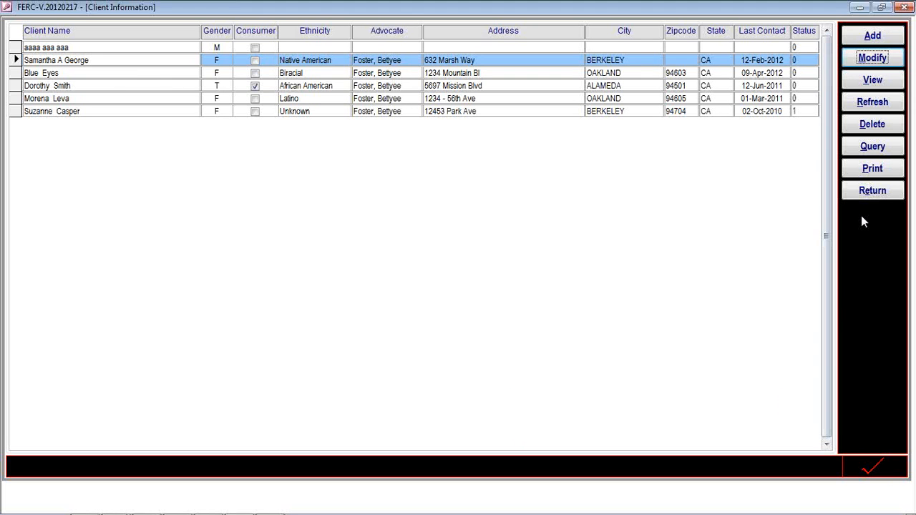
Open the Search Query dialog over the client list with Alt+Q.
key("alt+q")
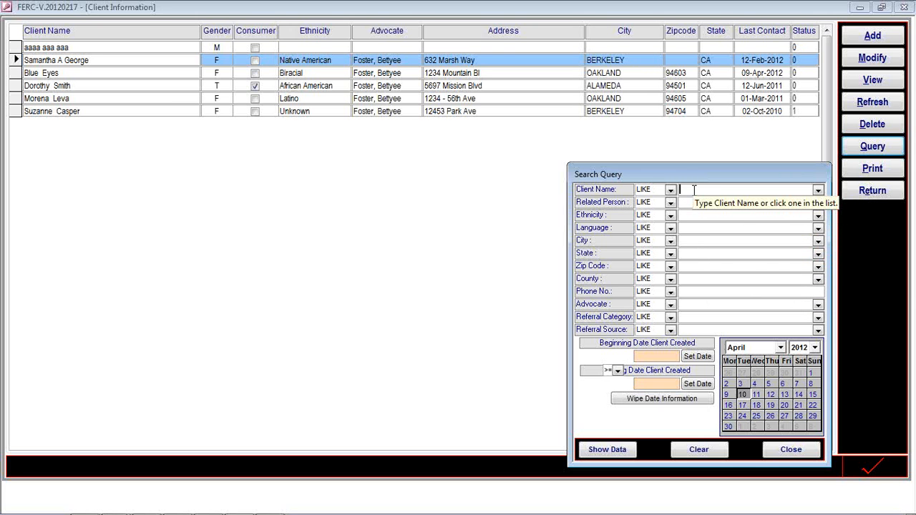
Search clients by name 'sam', show the single match, and close the search.
type("s")
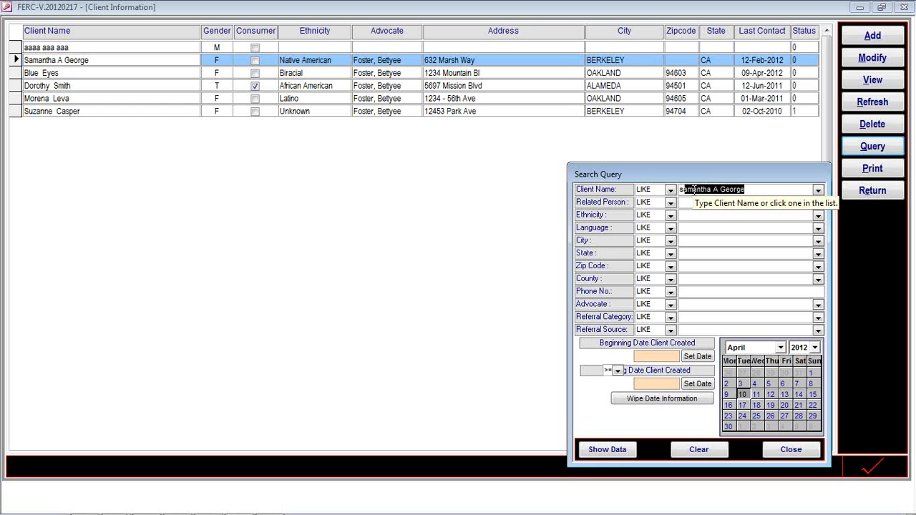
type("mi")
key("BackSpace")
key("BackSpace")
key("BackSpace")
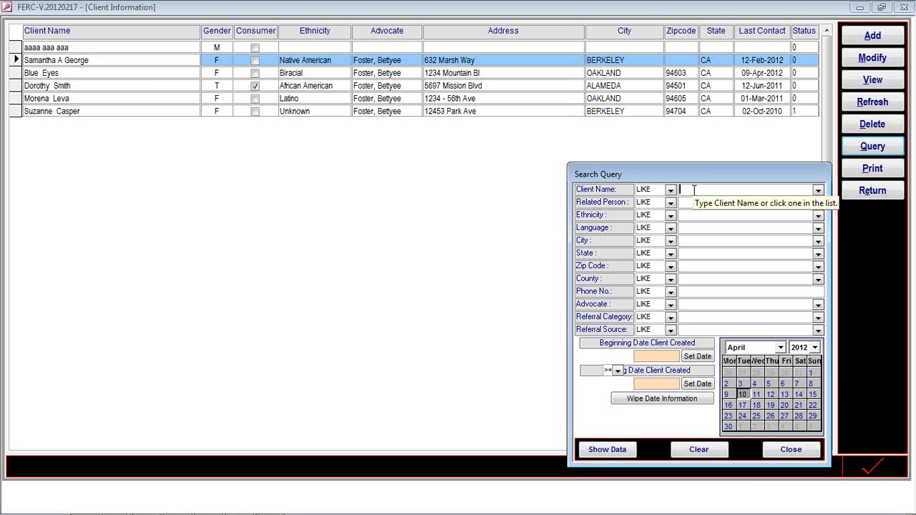
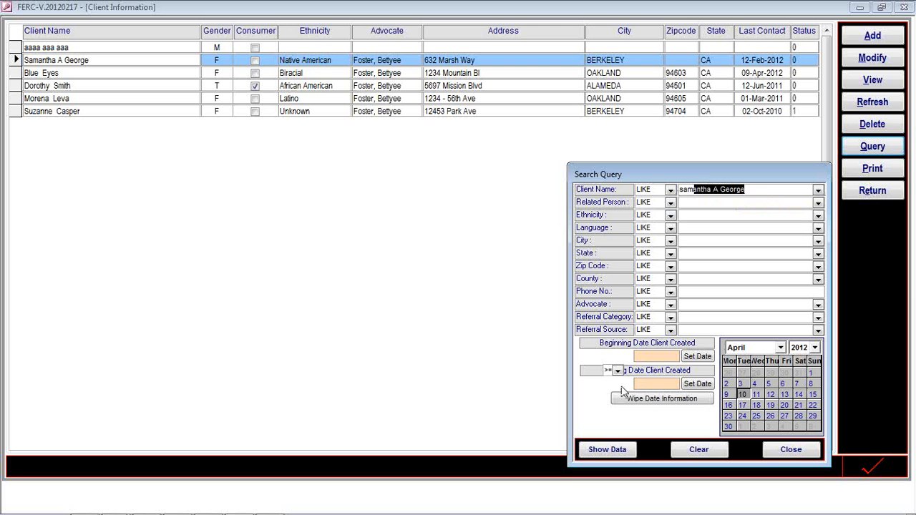
left_click(617, 450)
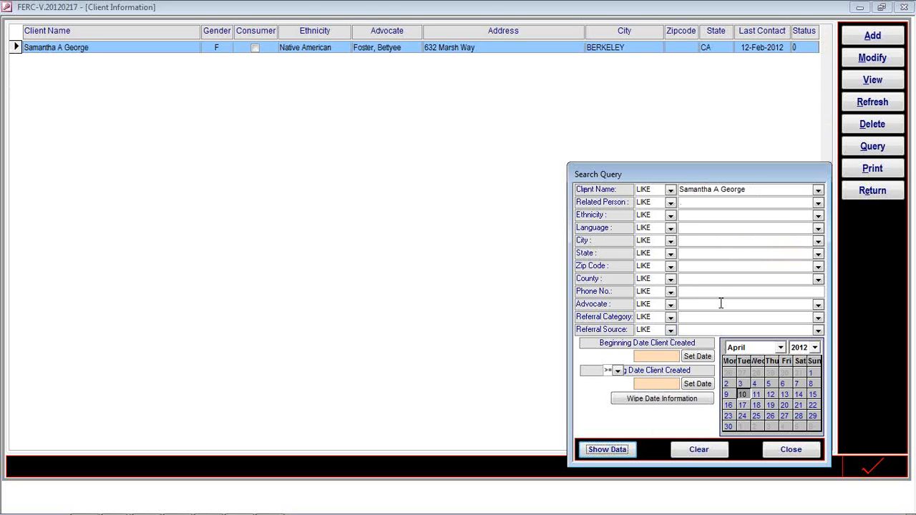
left_click(787, 449)
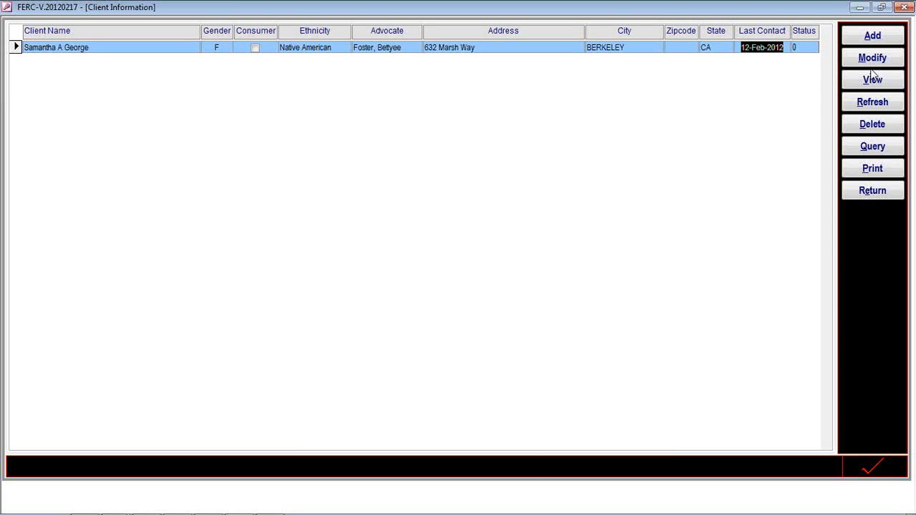
View the matching client's full form, then refresh to list all six clients again.
left_click(872, 71)
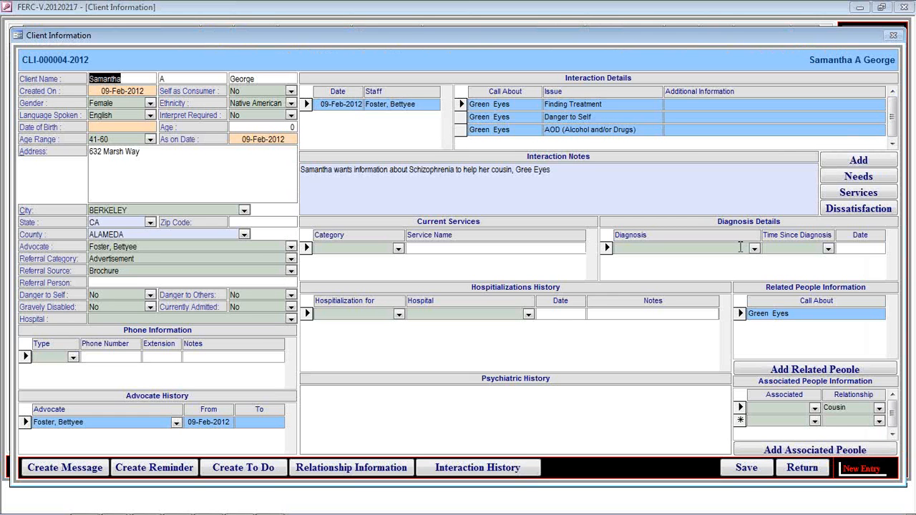
left_click(790, 474)
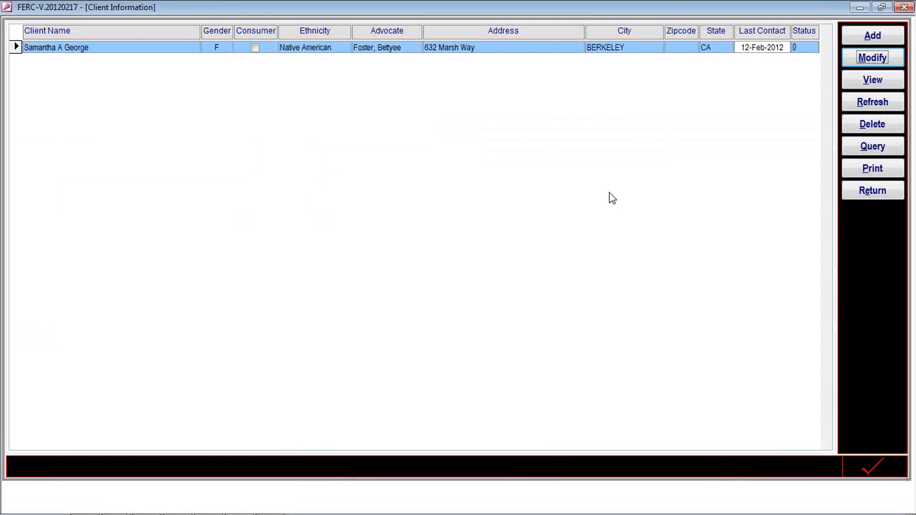
left_click(868, 102)
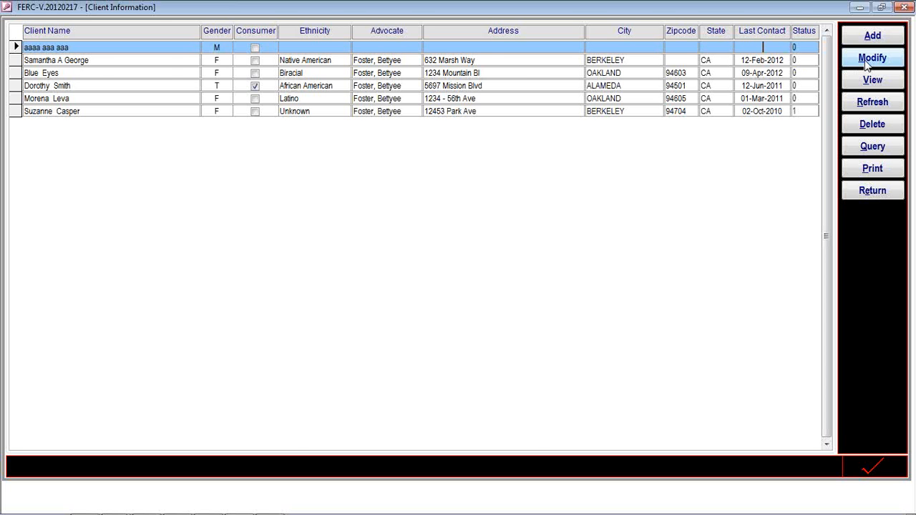
Review the second client's full form, then leave the client list for the switchboard.
left_click(871, 58)
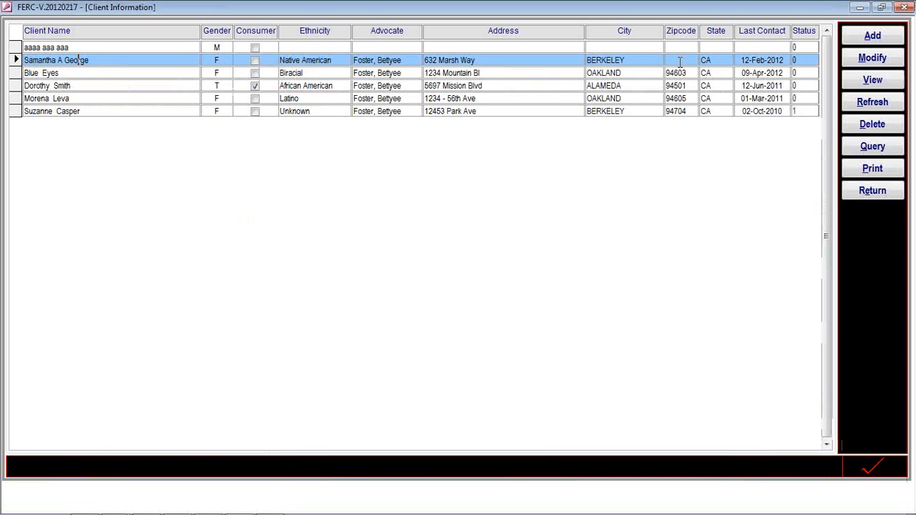
left_click(871, 58)
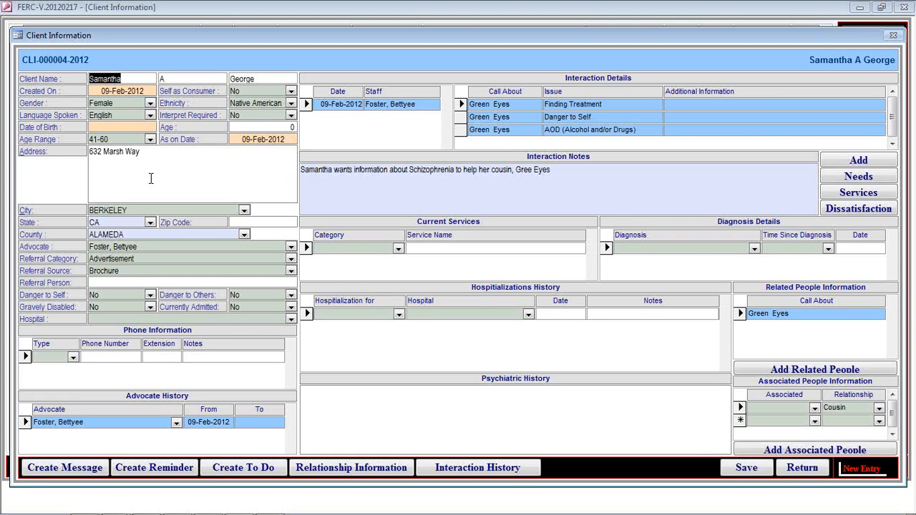
left_click(800, 470)
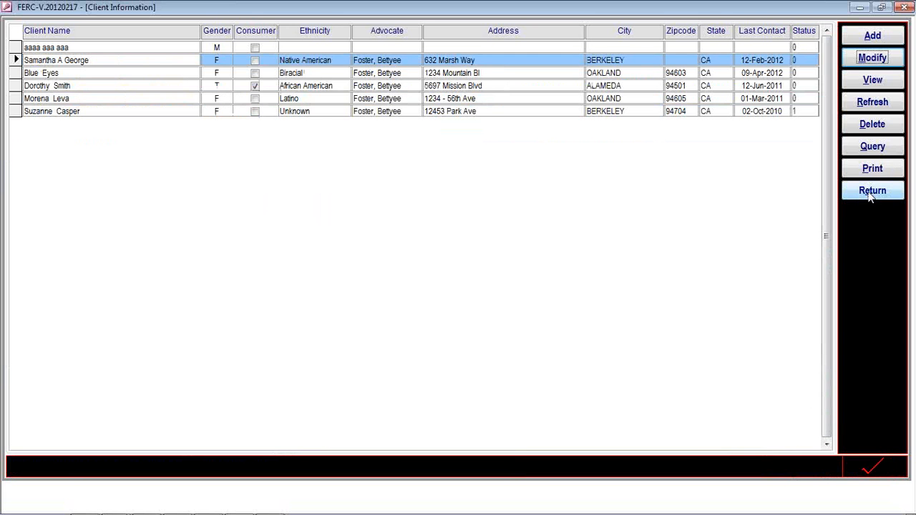
left_click(870, 198)
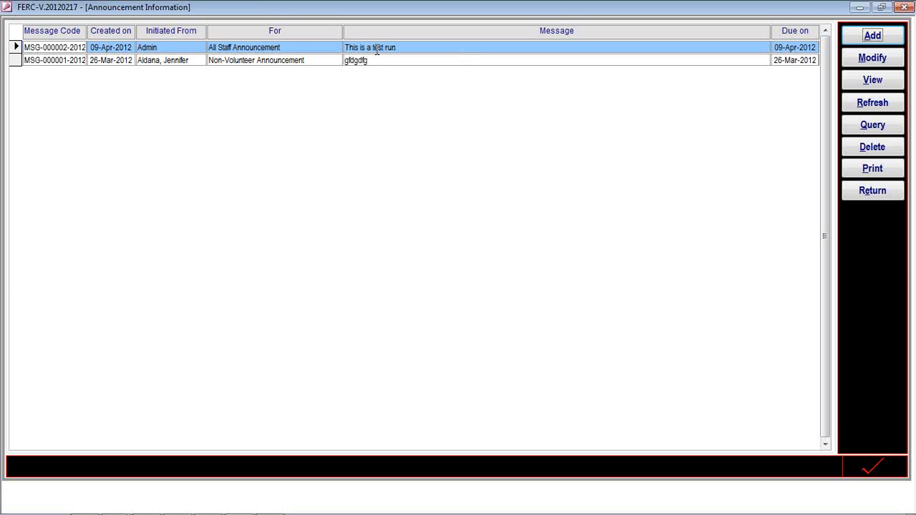
Review the 'This is a test run' announcement, then close it and the announcements list.
left_click(863, 56)
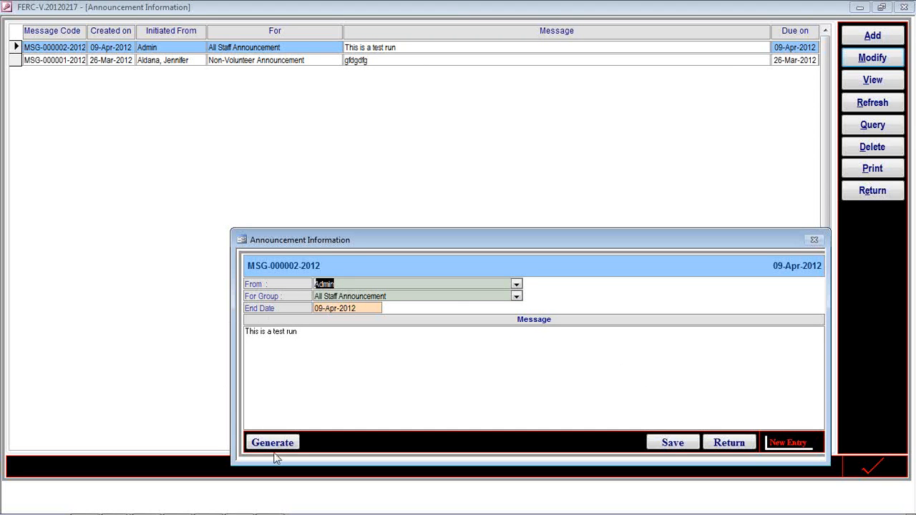
left_click(730, 449)
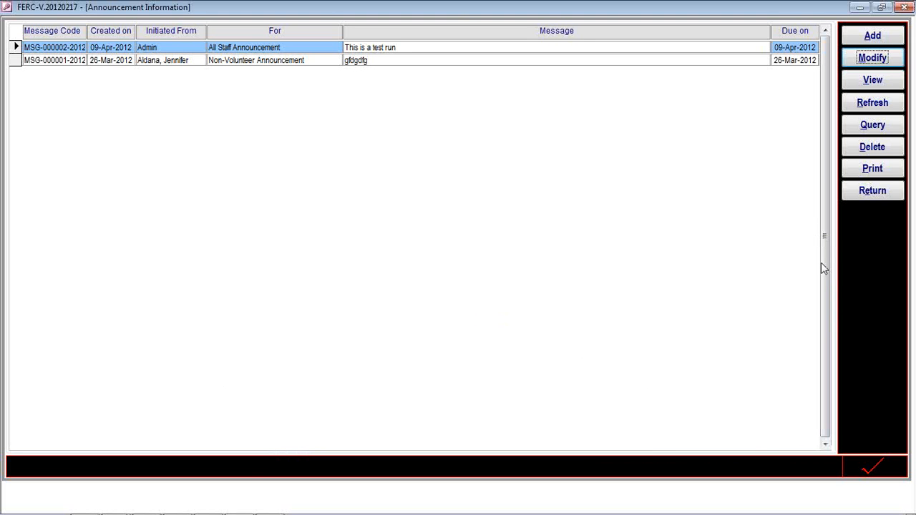
left_click(866, 197)
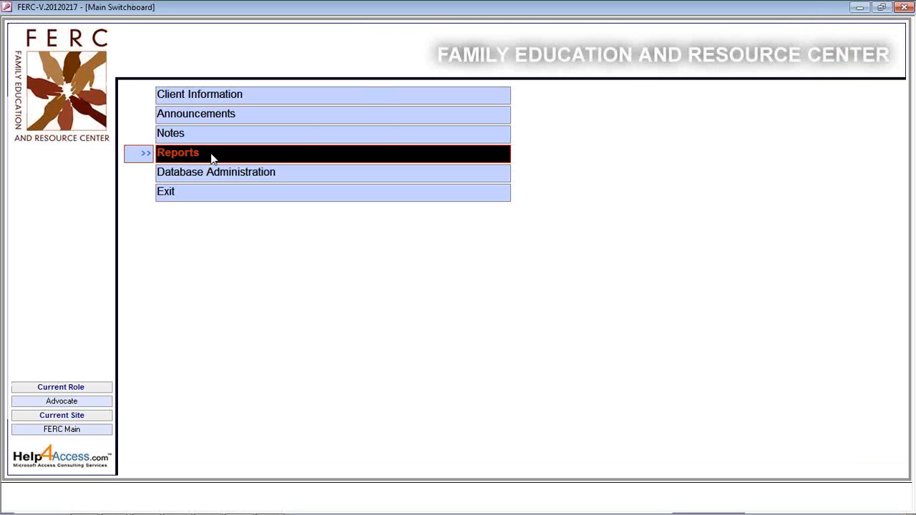
Open the Notes list and filter it by a chosen recipient name.
left_click(209, 134)
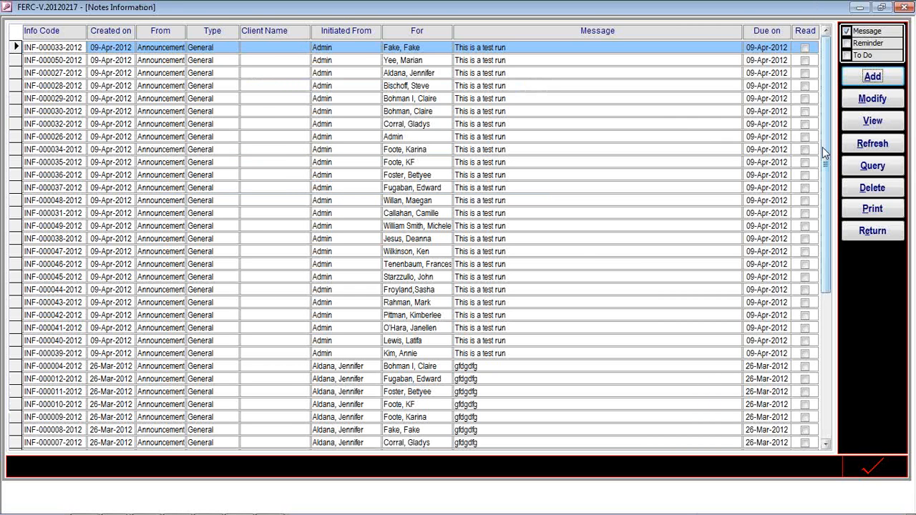
mouse_move(824, 152)
left_mouse_down()
mouse_move(827, 201)
mouse_move(827, 150)
left_mouse_up()
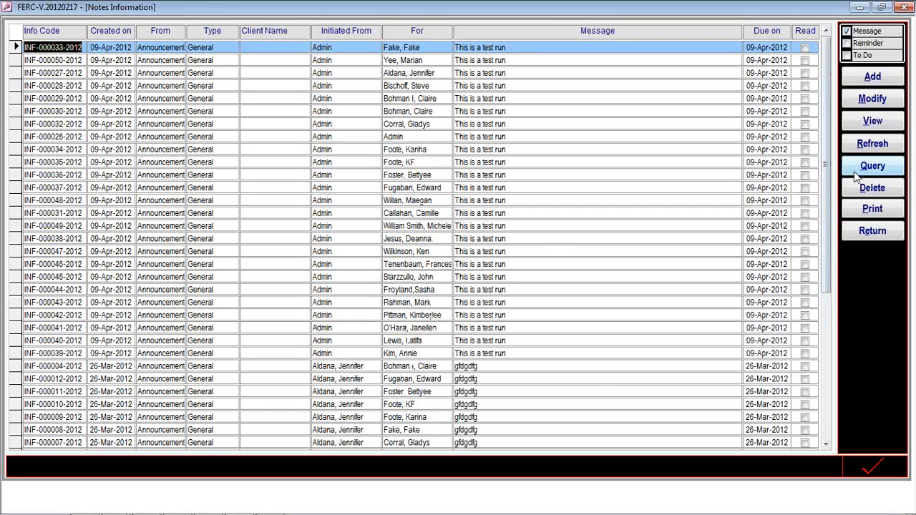
left_click(856, 171)
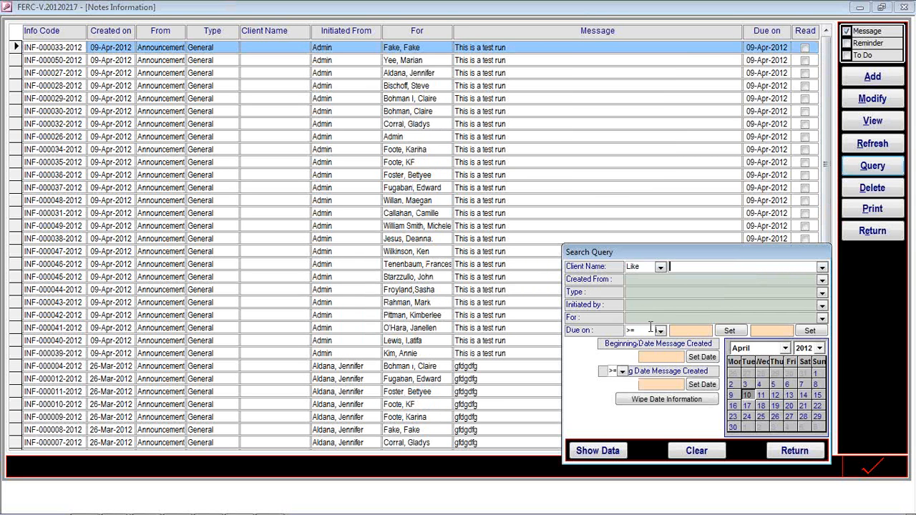
left_click(822, 318)
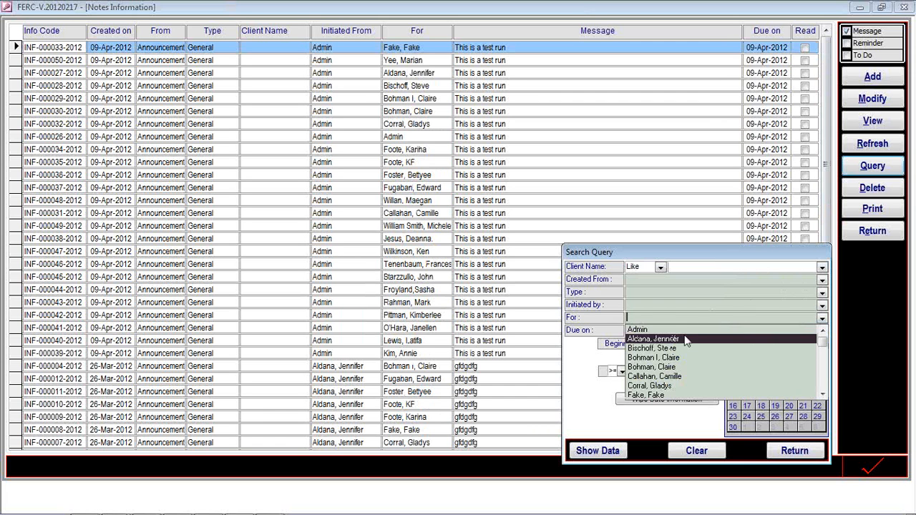
scroll(681, 351, "down", 1)
scroll(682, 352, "down", 8)
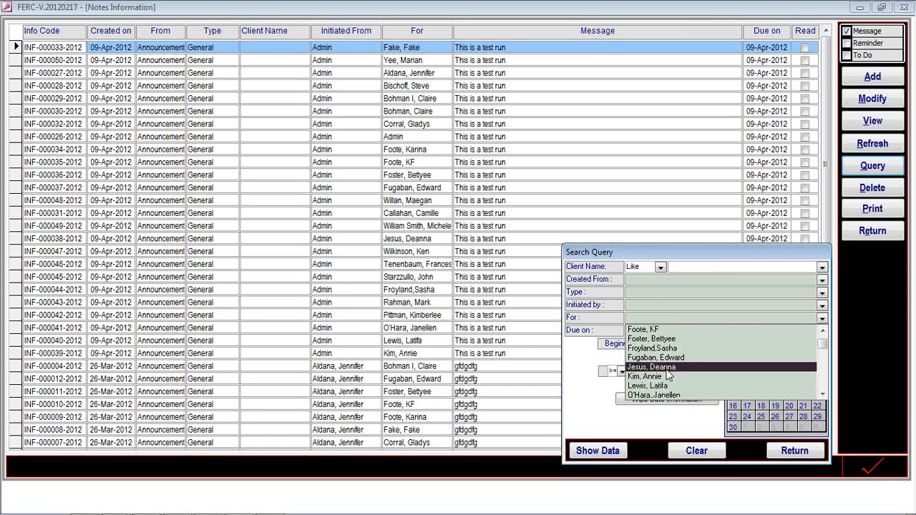
left_click(659, 376)
left_click(612, 449)
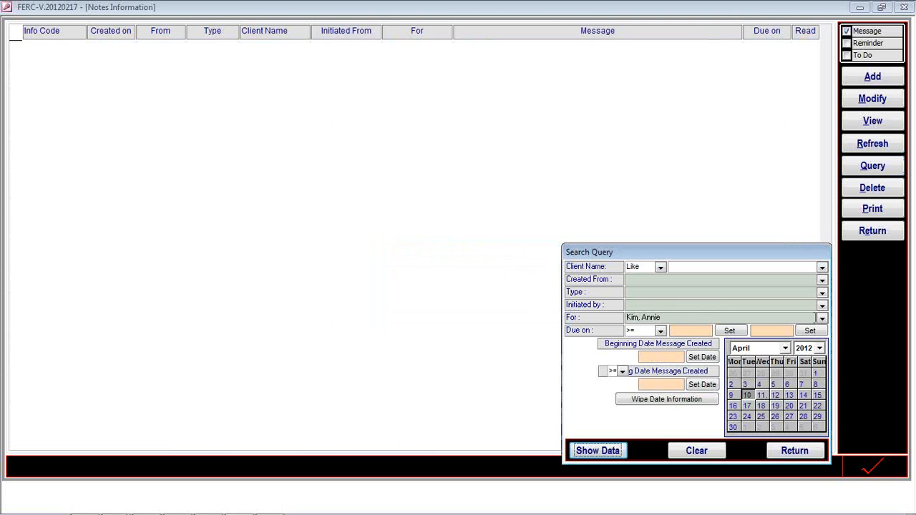
Refilter the notes by a different staff member and close the search criteria.
left_click(648, 317)
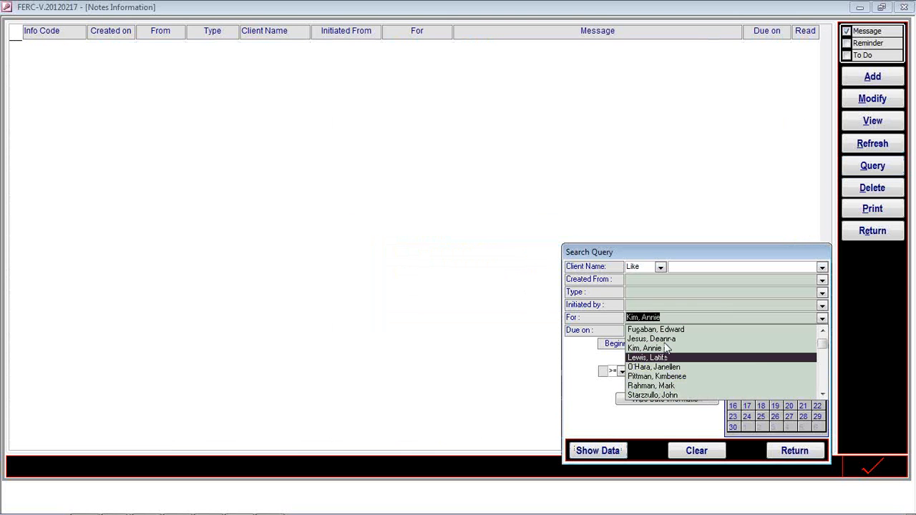
scroll(665, 349, "up", 5)
left_click(651, 336)
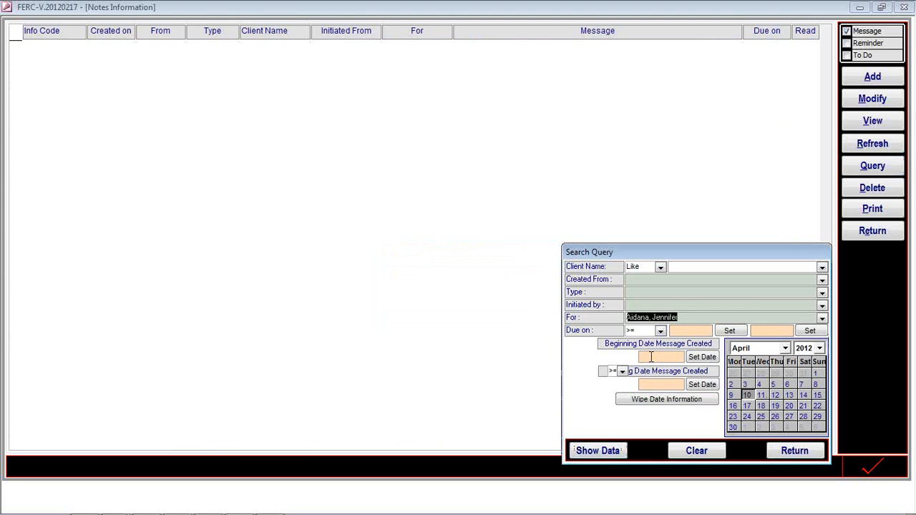
left_click(598, 451)
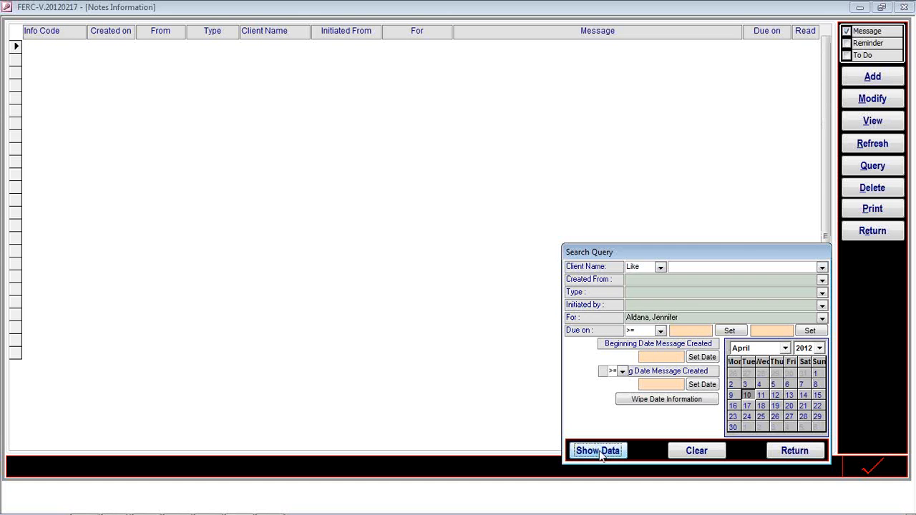
left_click(768, 455)
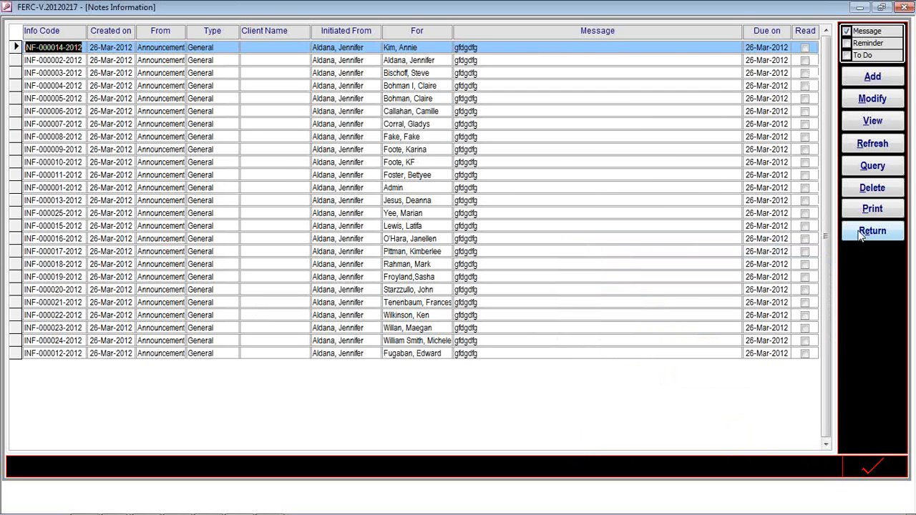
left_click(871, 210)
Print-preview the filtered Notes Information report at 100% zoom.
left_click(872, 210)
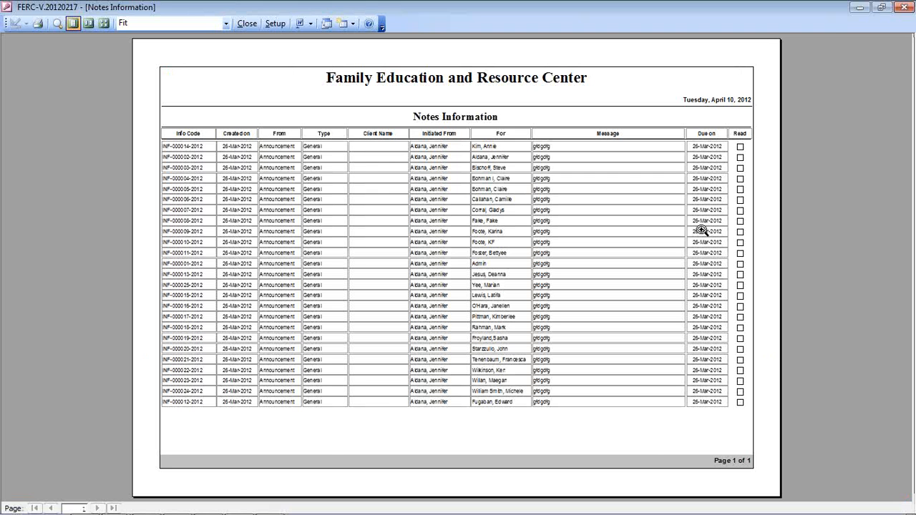
left_click(272, 104)
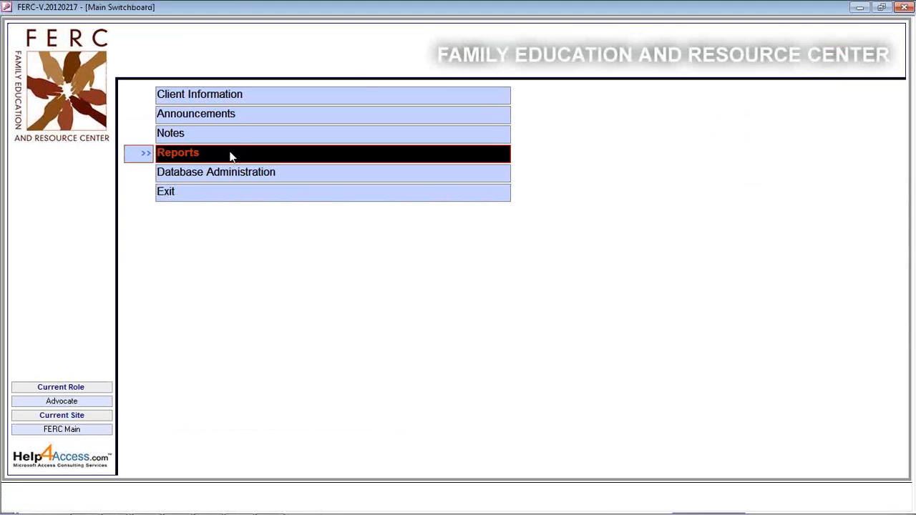
Glance at the client list, then open the Contact Type and Office Location Analysis report.
left_click(214, 98)
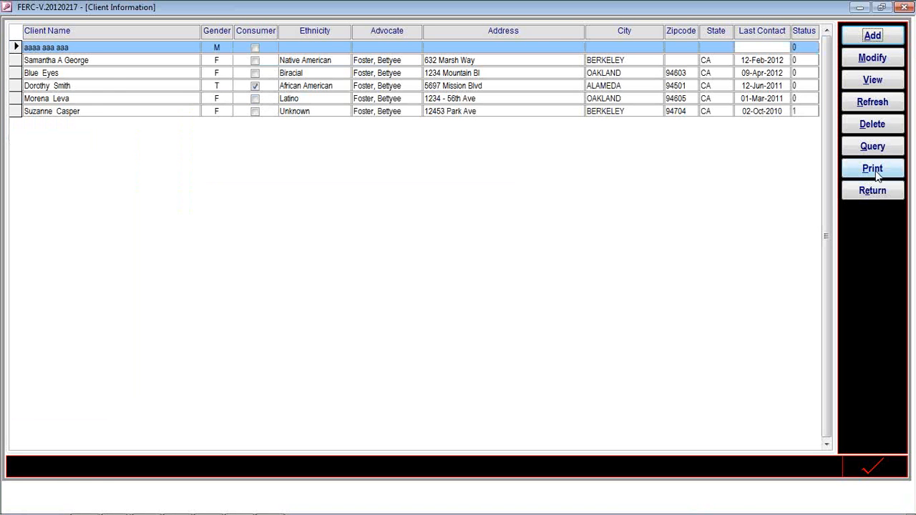
left_click(872, 190)
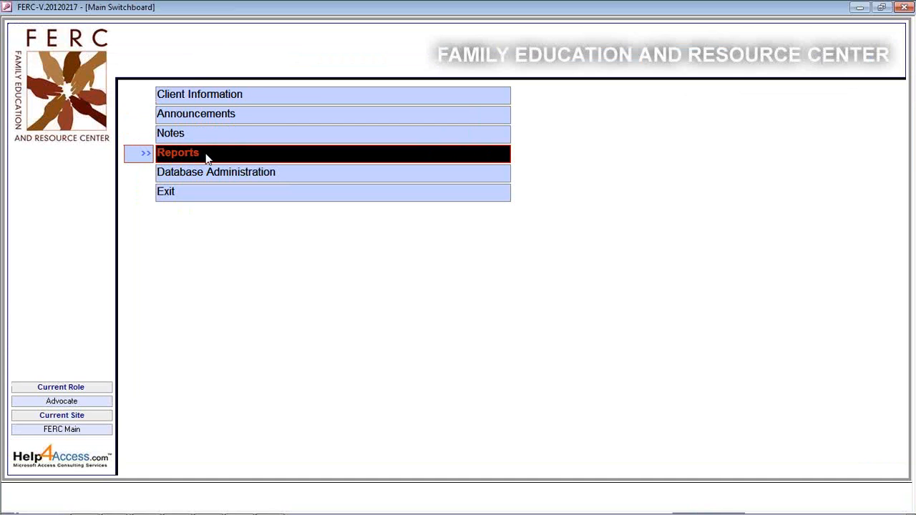
left_click(207, 158)
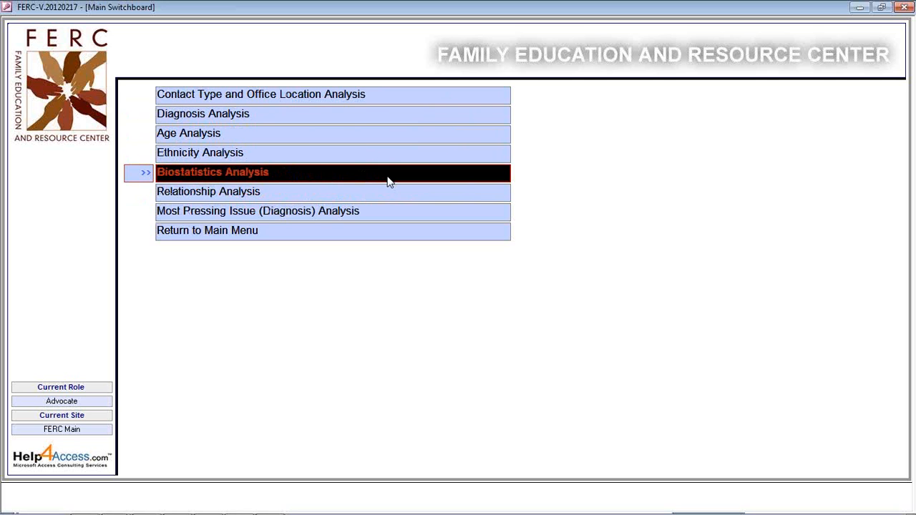
left_click(312, 100)
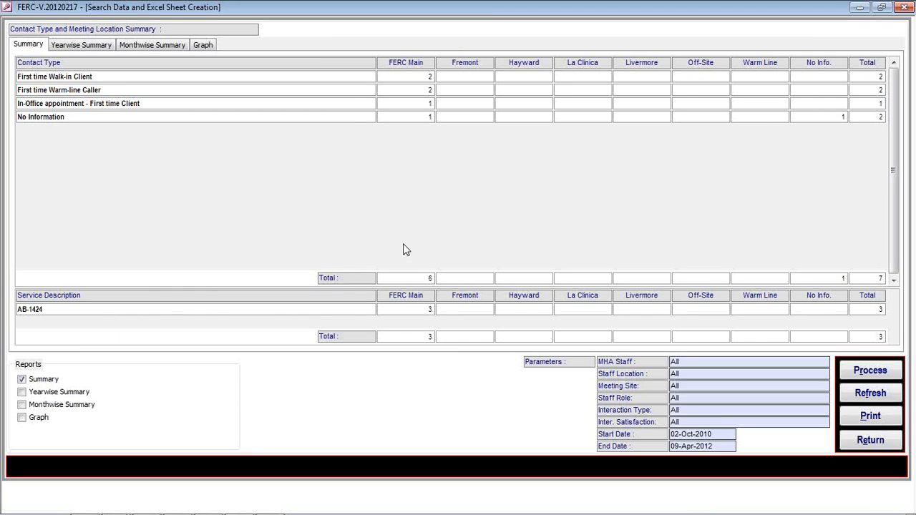
Check the Yearwise, Monthwise and Graph views, back to Summary, then bring up Process criteria.
left_click(64, 46)
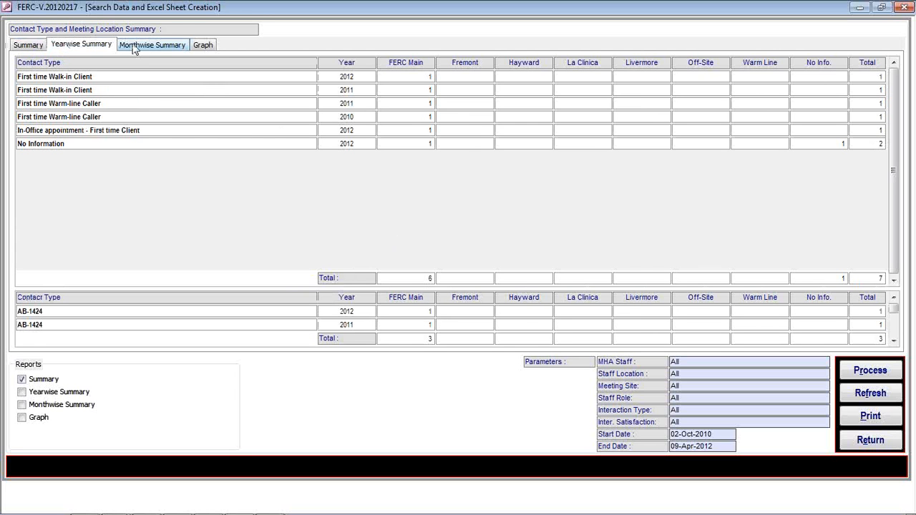
left_click(135, 49)
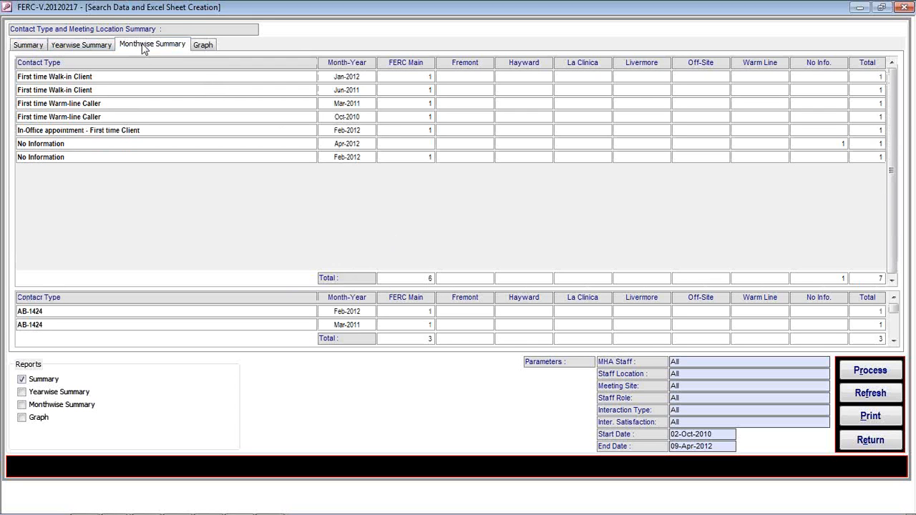
left_click(200, 45)
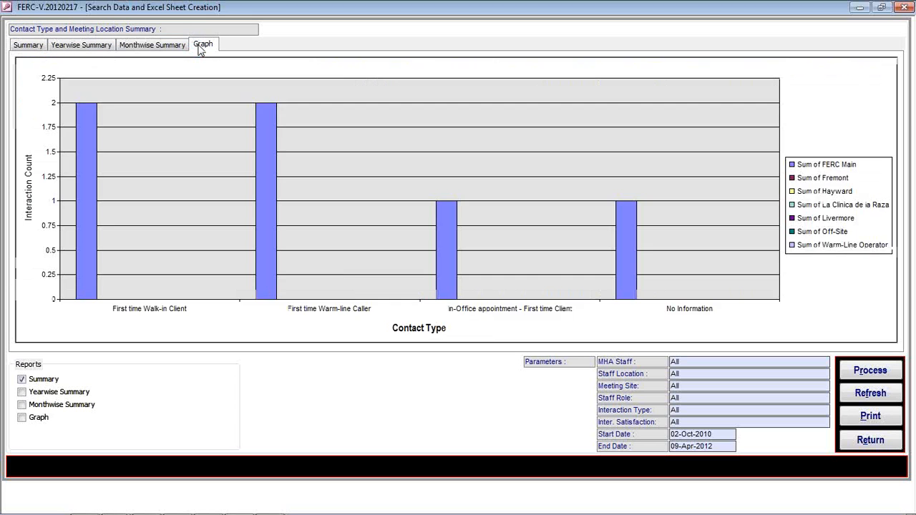
left_click(30, 45)
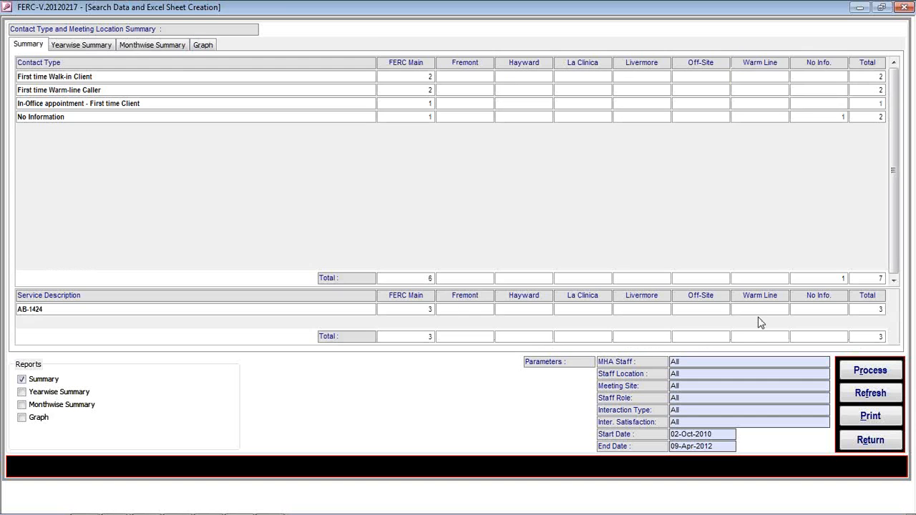
left_click(869, 372)
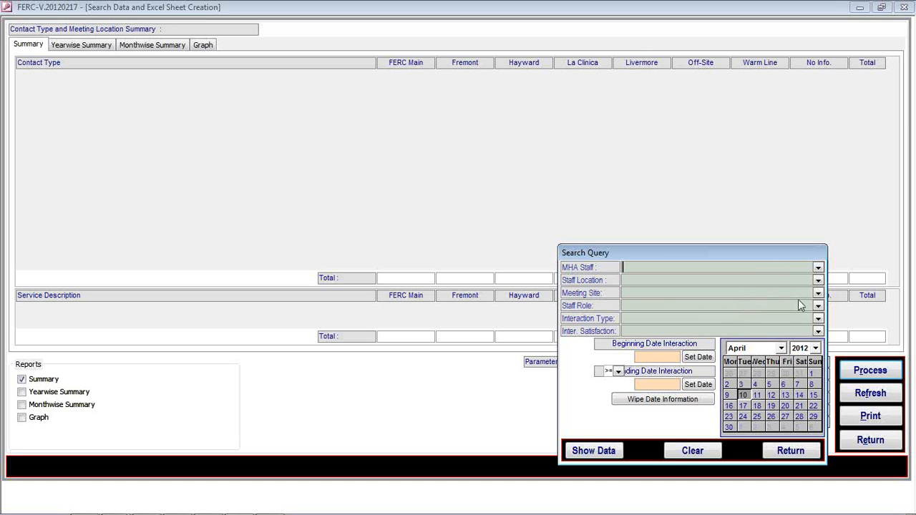
Rerun the contact analysis for FERC Main meeting site and view its yearly breakdown.
left_click(818, 293)
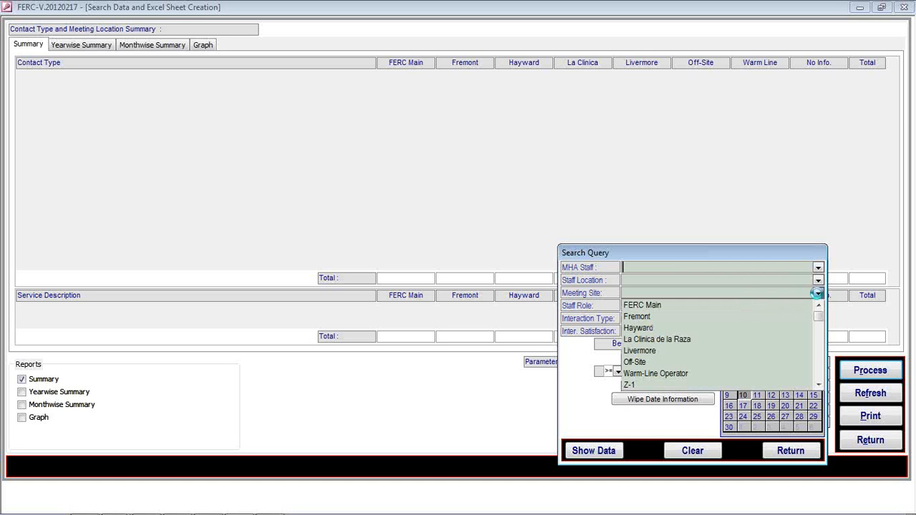
left_click(746, 307)
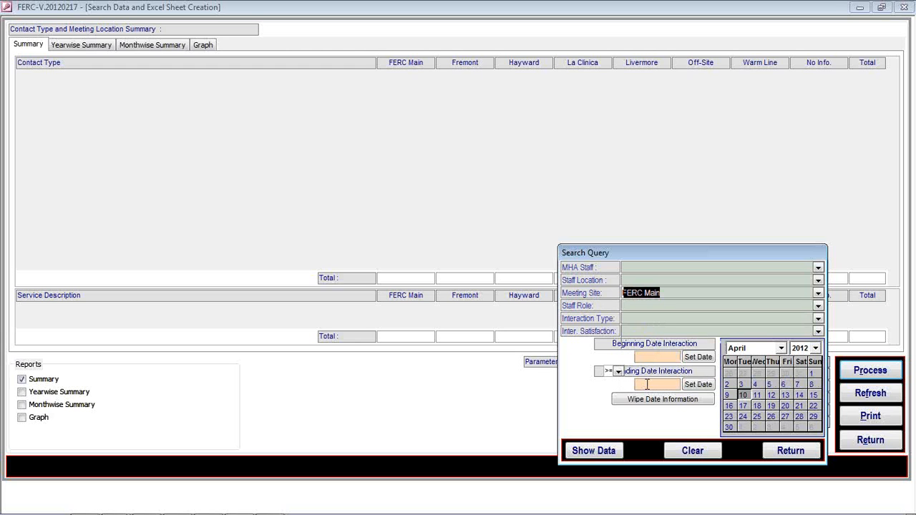
left_click(604, 453)
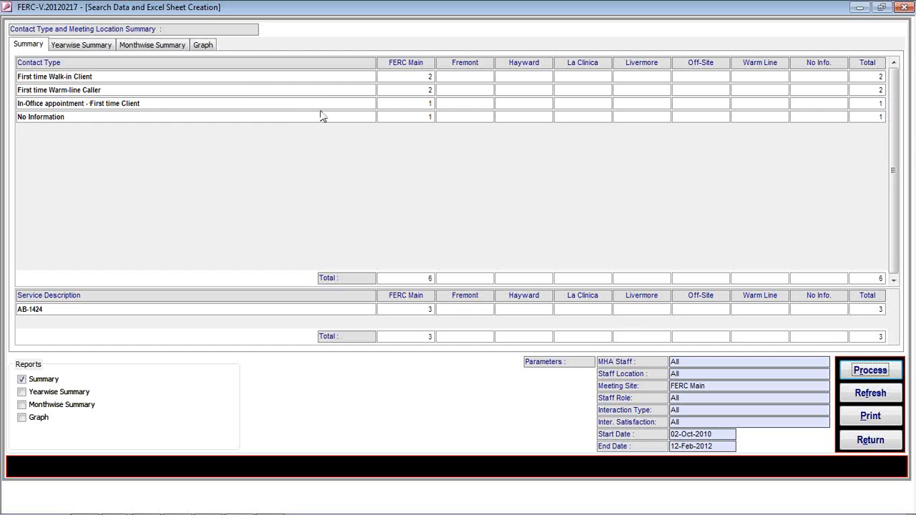
left_click(92, 45)
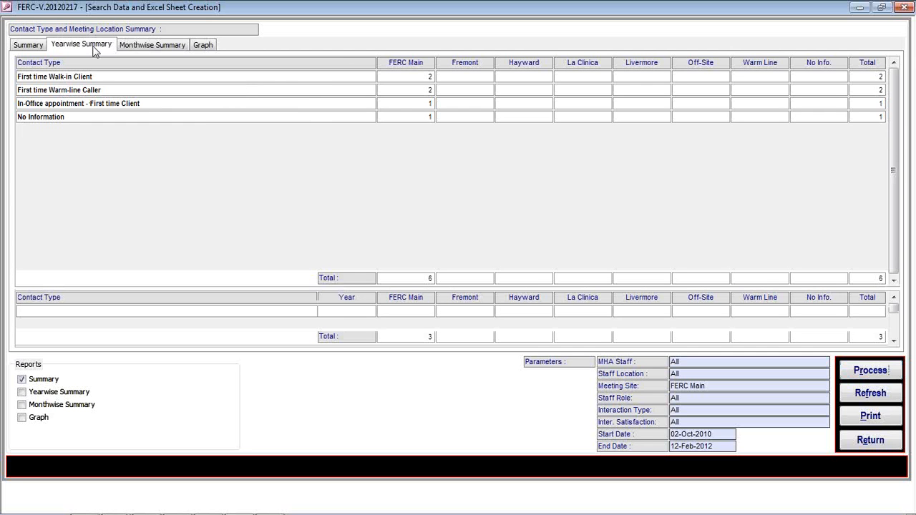
Review the FERC Main monthly, graph and yearly views, then print-preview the Summary report.
left_click(142, 45)
left_click(200, 45)
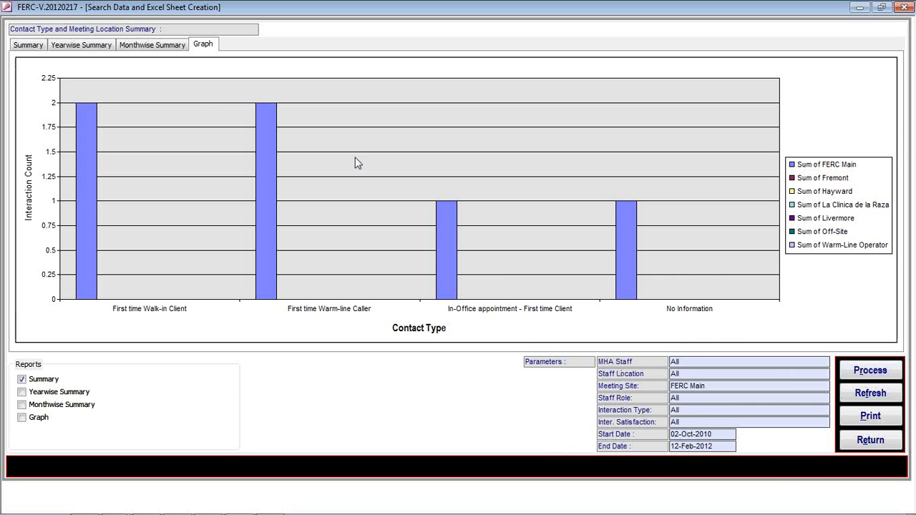
left_click(137, 47)
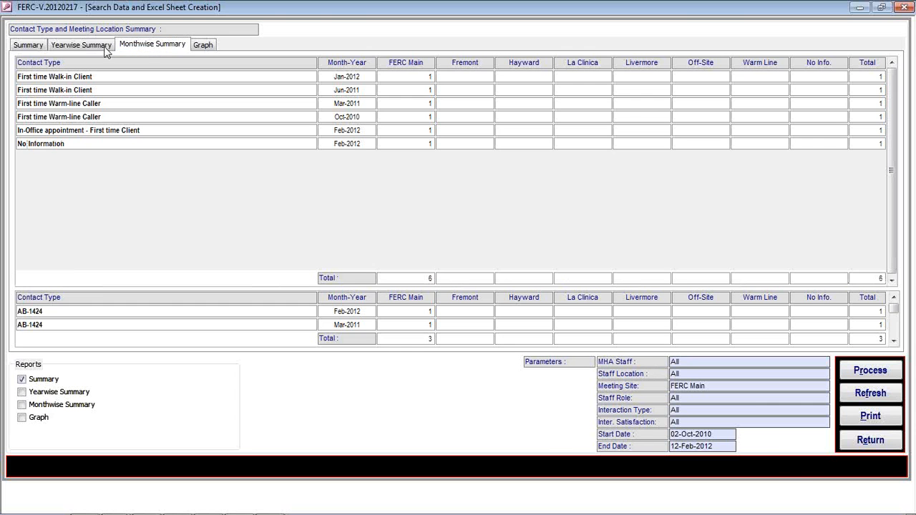
left_click(75, 45)
left_click(41, 45)
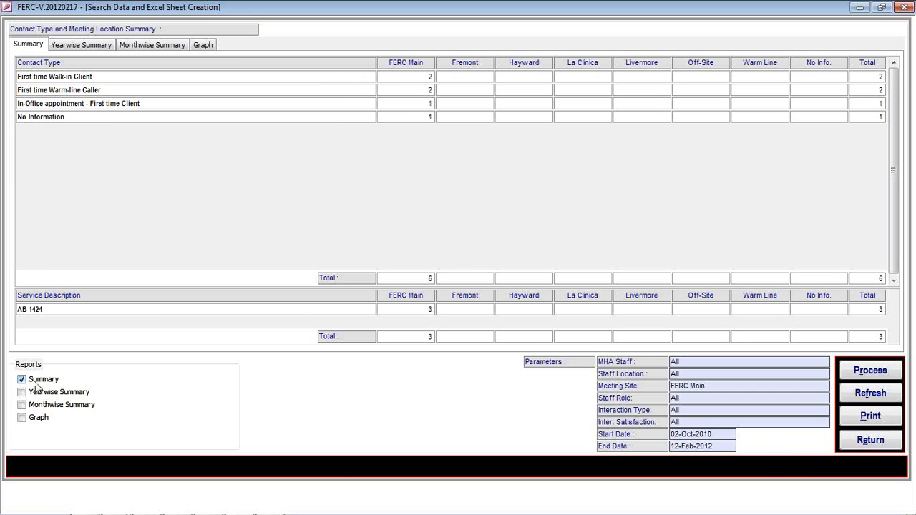
left_click(870, 415)
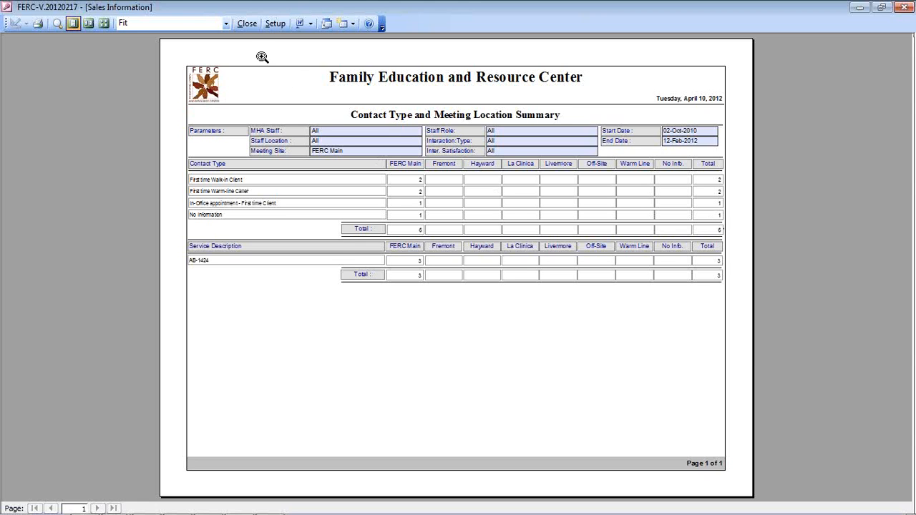
Print-preview the Yearwise Summary report of the FERC Main contact figures.
left_click(245, 24)
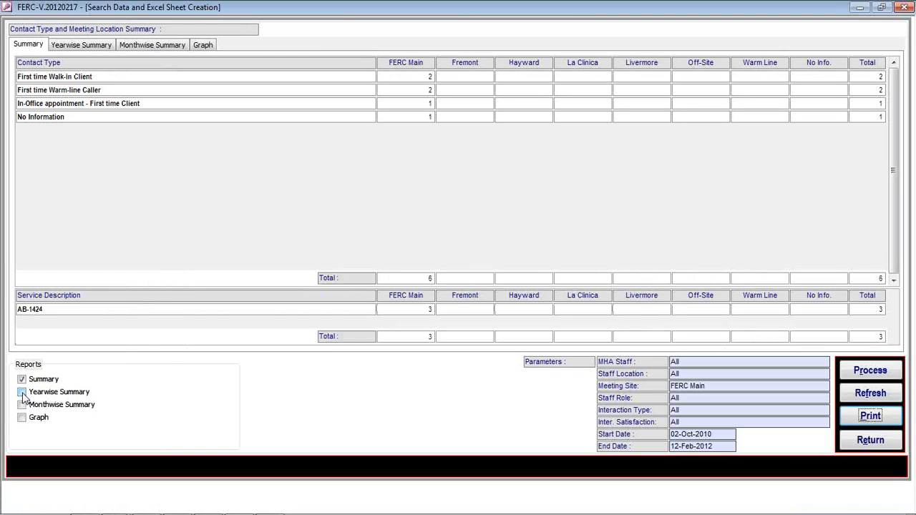
left_click(23, 392)
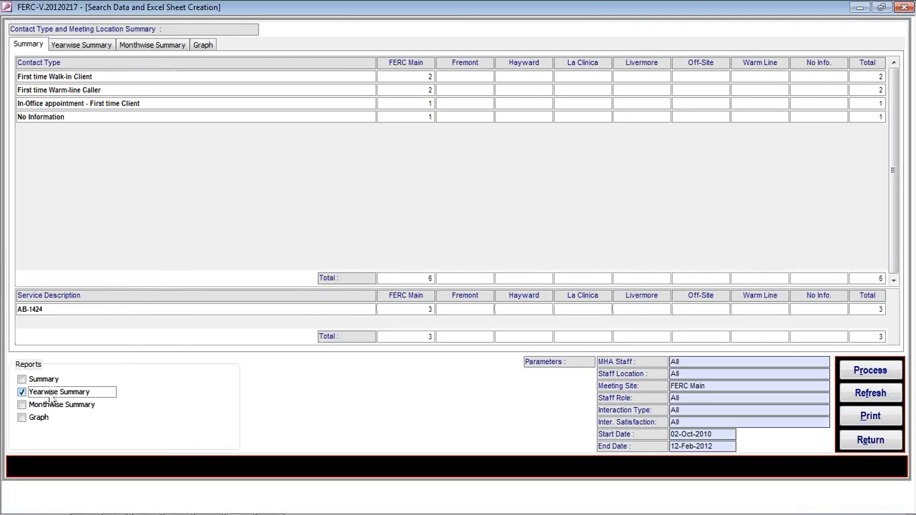
left_click(885, 422)
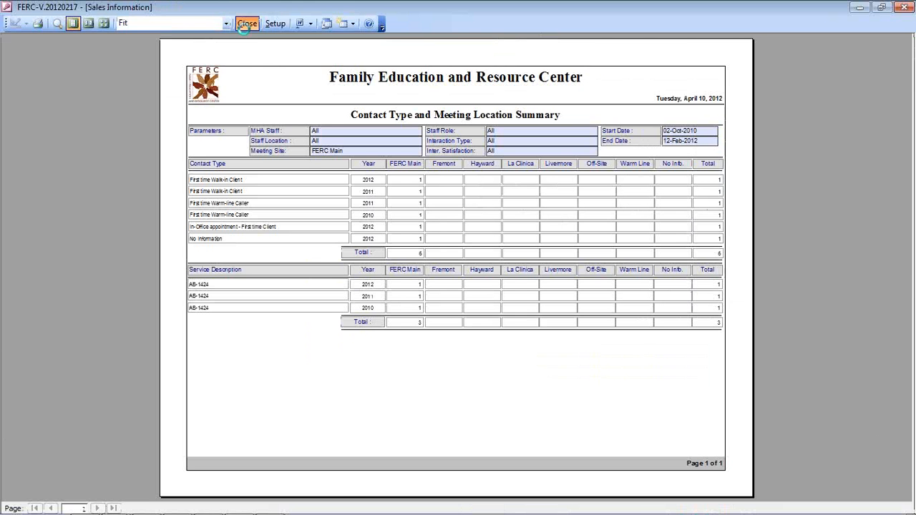
left_click(247, 24)
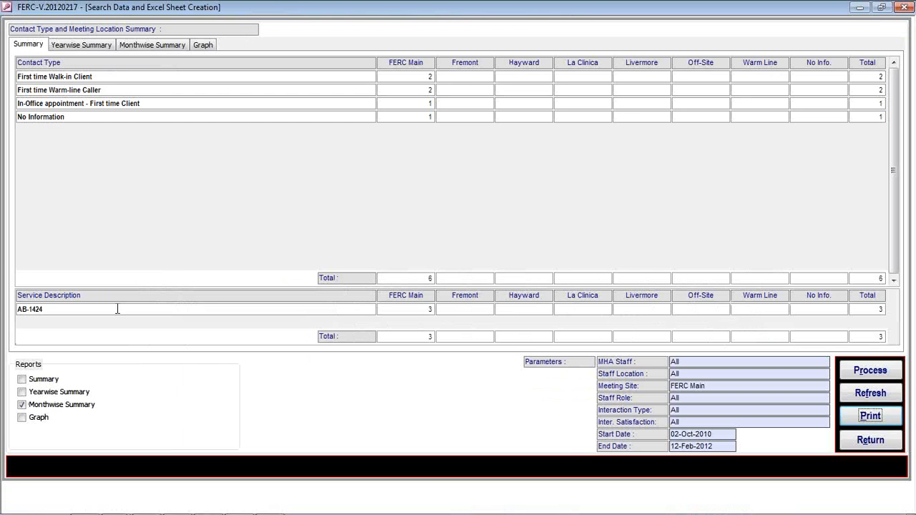
Preview another report, then refresh the summary to all sites, totalling 7 contacts.
left_click(88, 419)
left_click(869, 422)
left_click(841, 393)
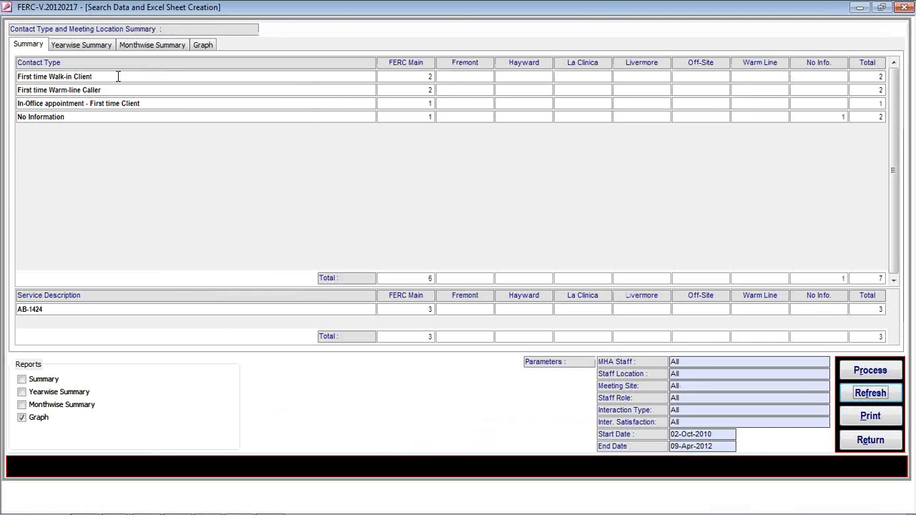
Open Diagnosis Analysis and view its countywise, statewise, caregiverwise, agewise and graph breakdowns.
left_click(853, 440)
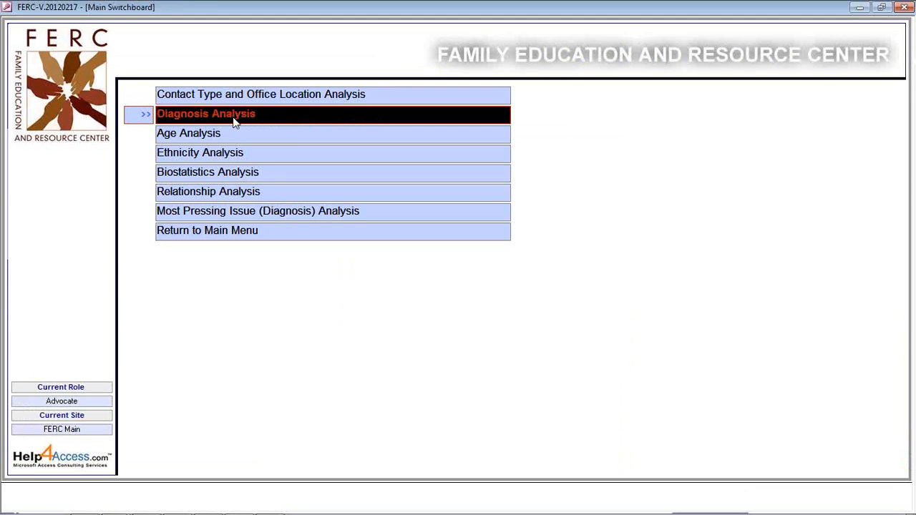
left_click(235, 123)
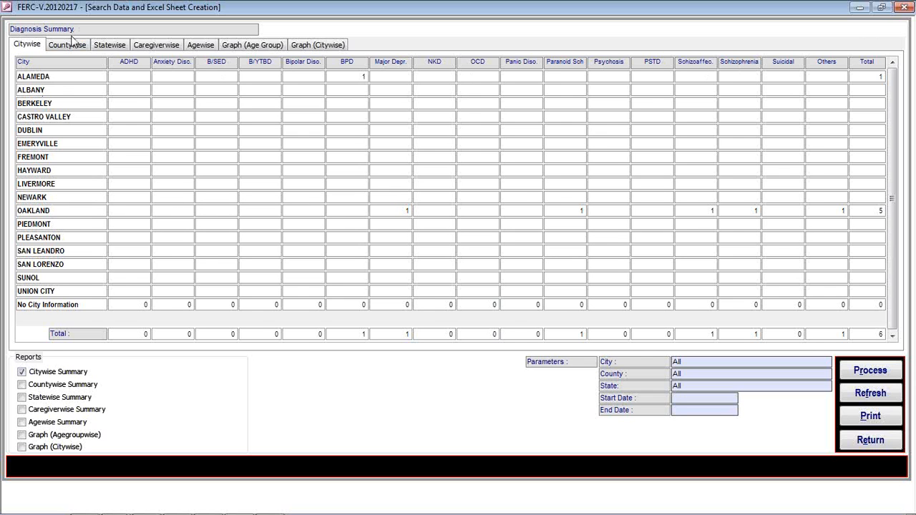
left_click(70, 47)
left_click(110, 46)
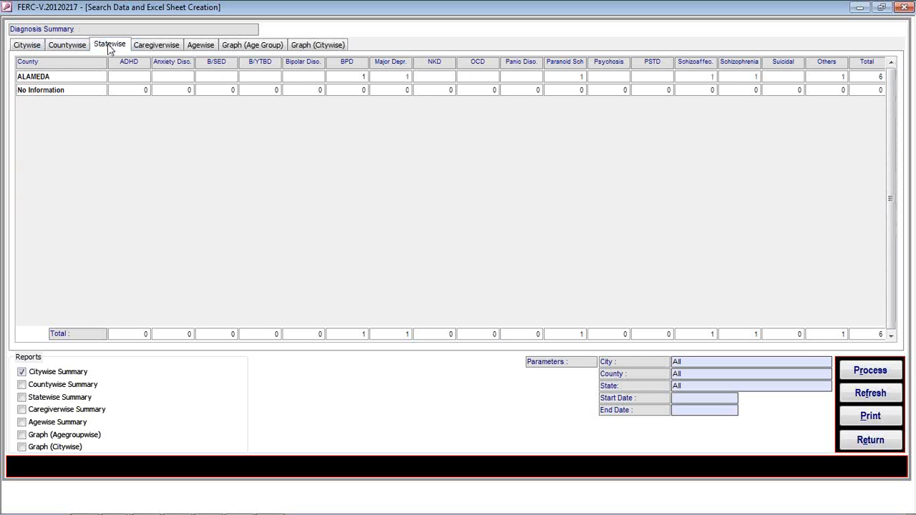
left_click(160, 46)
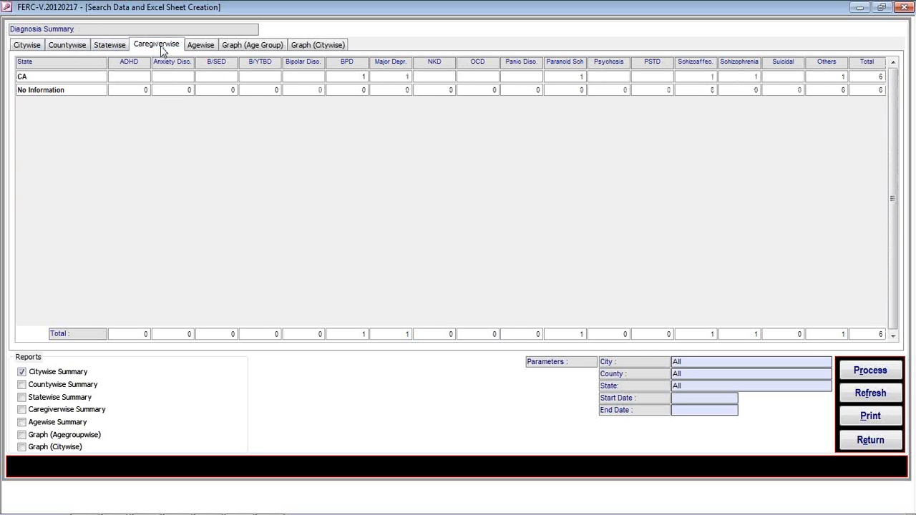
left_click(200, 48)
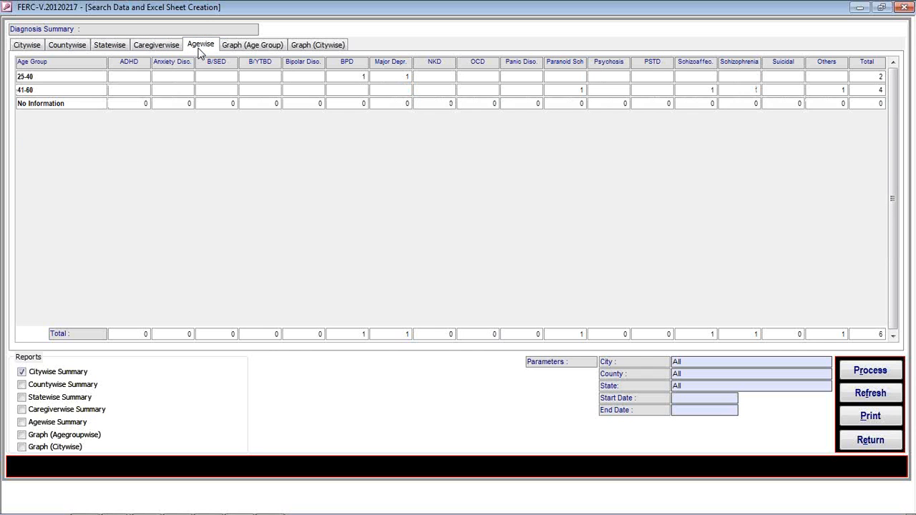
left_click(251, 47)
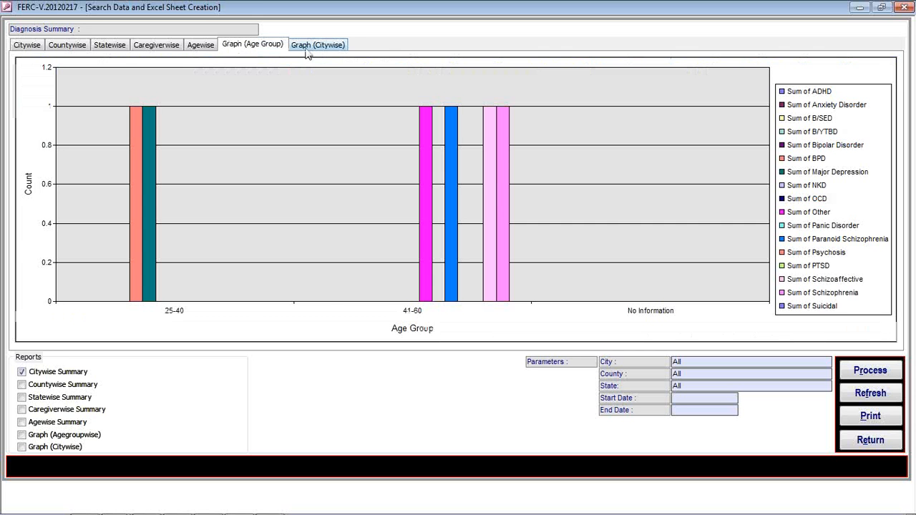
left_click(305, 49)
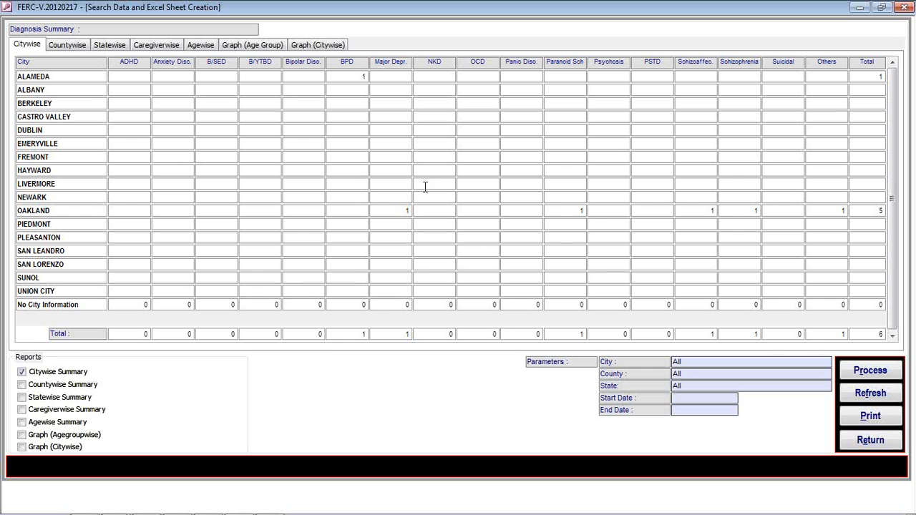
Filter the Diagnosis Summary to city ALAMEDA, leaving a single BPD diagnosis.
left_click(871, 367)
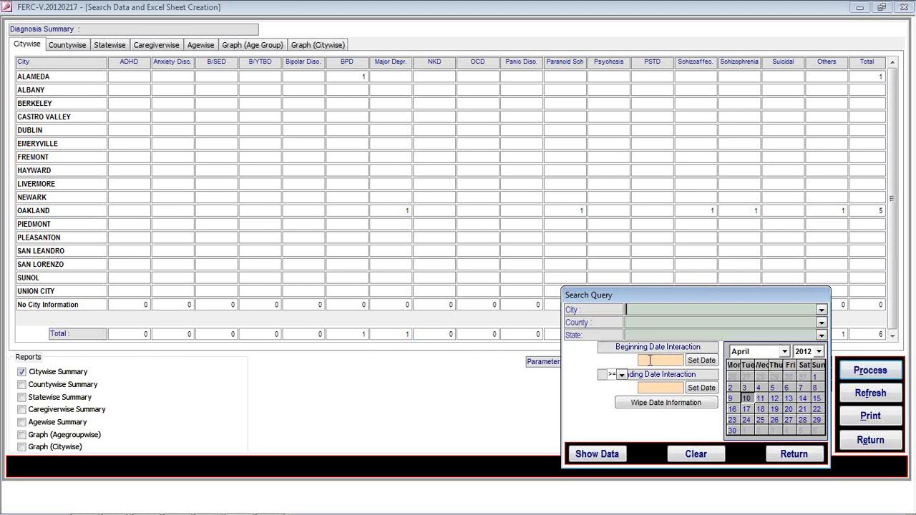
left_click(791, 453)
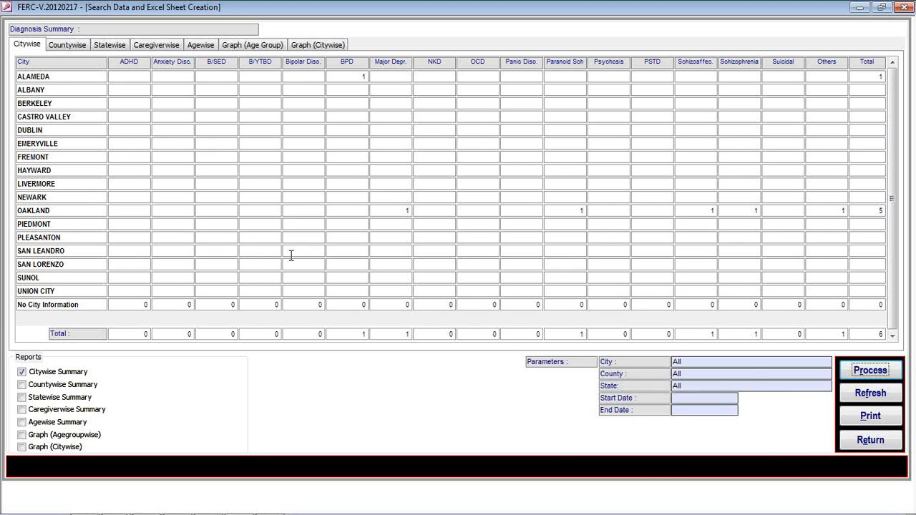
left_click(856, 377)
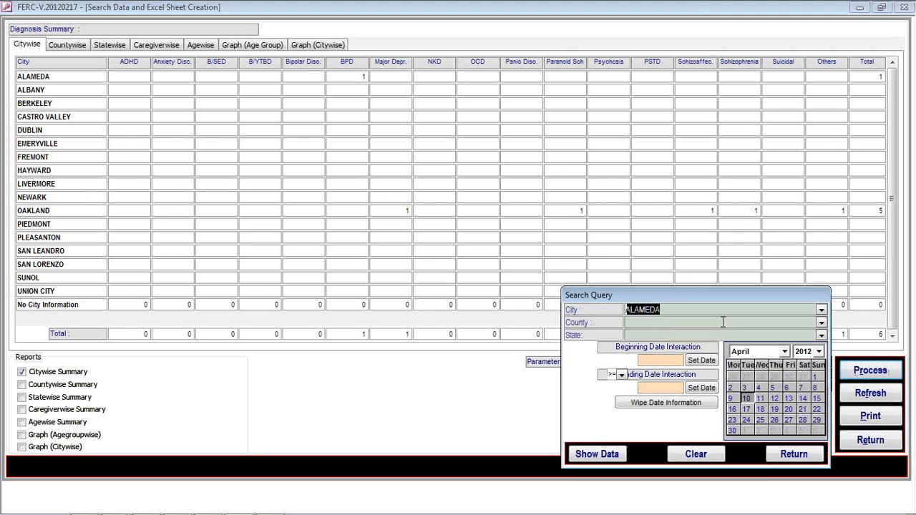
left_click(612, 455)
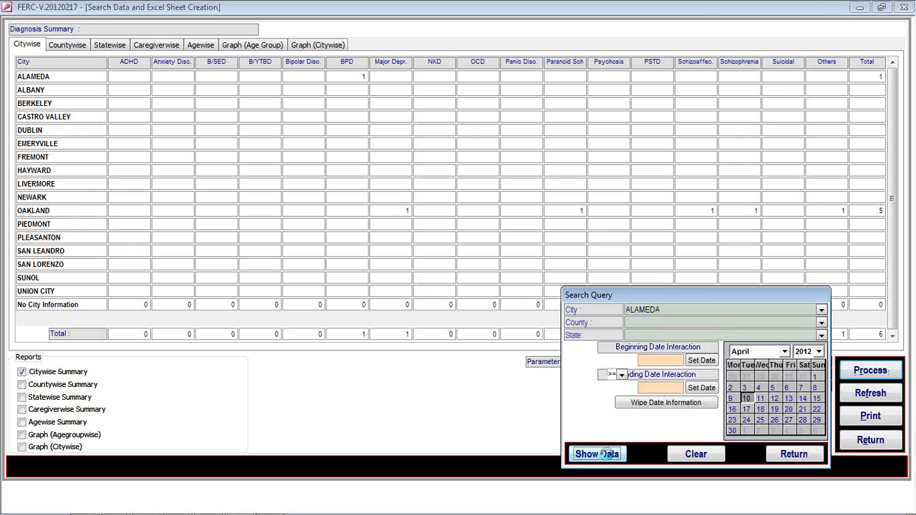
left_click(795, 452)
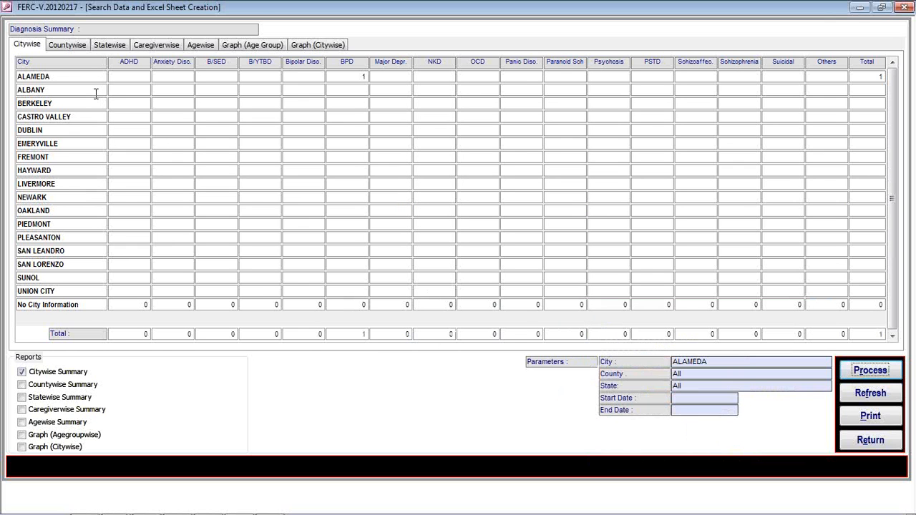
Review ALAMEDA's countywise, statewise and caregiverwise breakdowns and its age-group and citywise graphs.
left_click(75, 49)
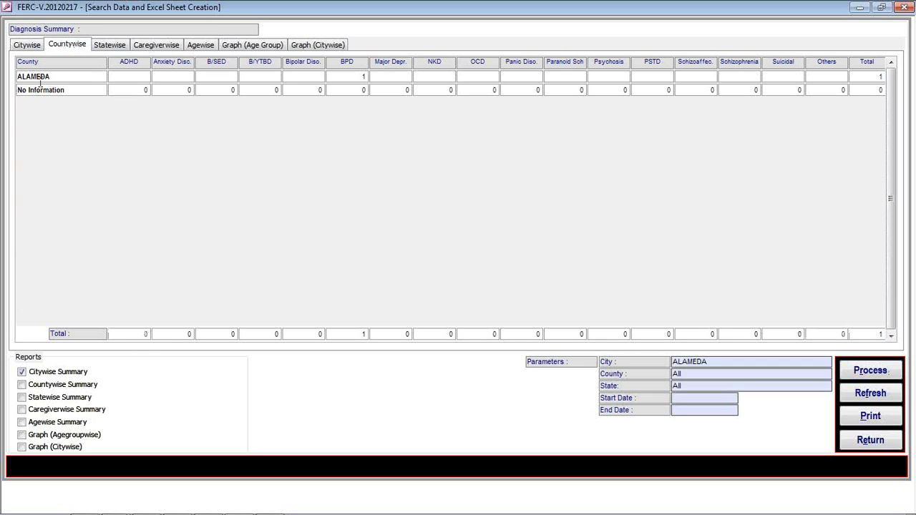
left_click(123, 52)
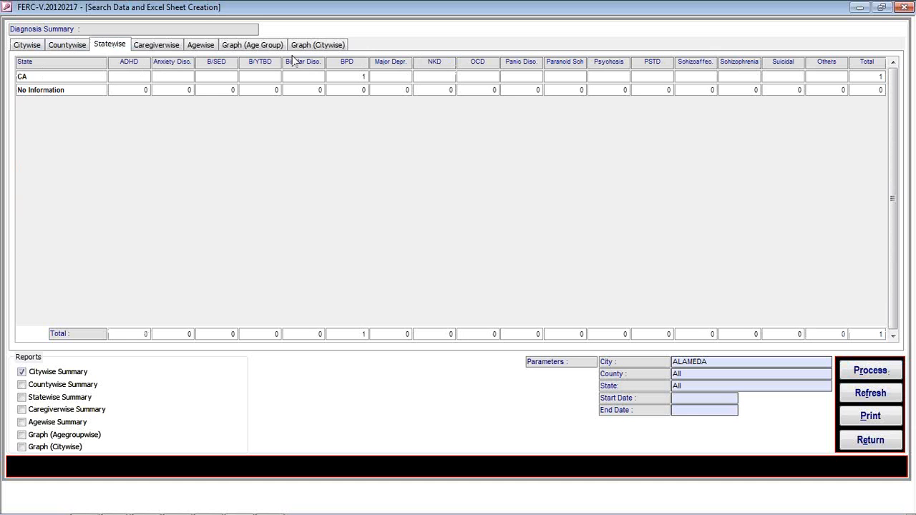
left_click(157, 45)
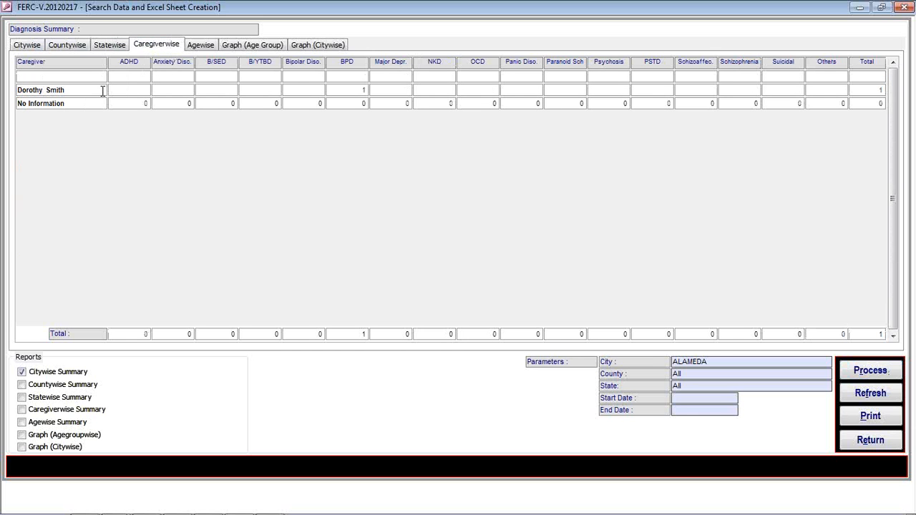
left_click(243, 45)
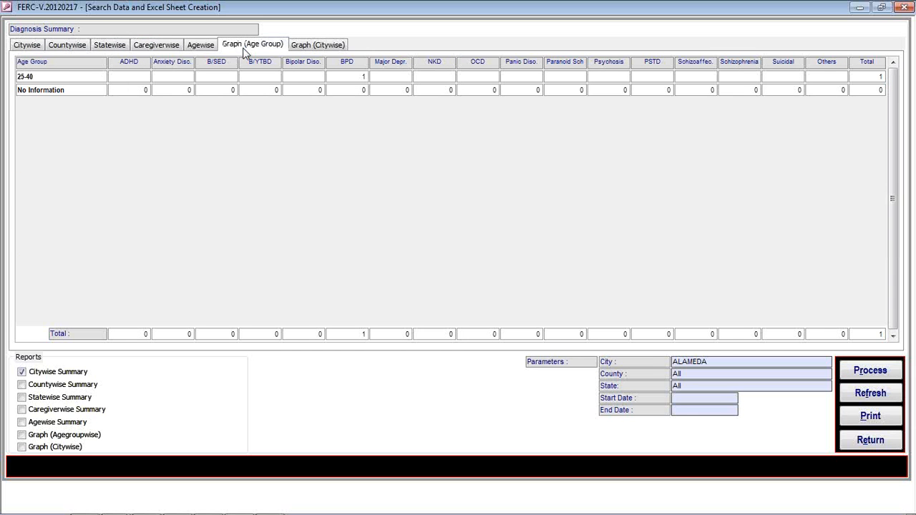
left_click(317, 45)
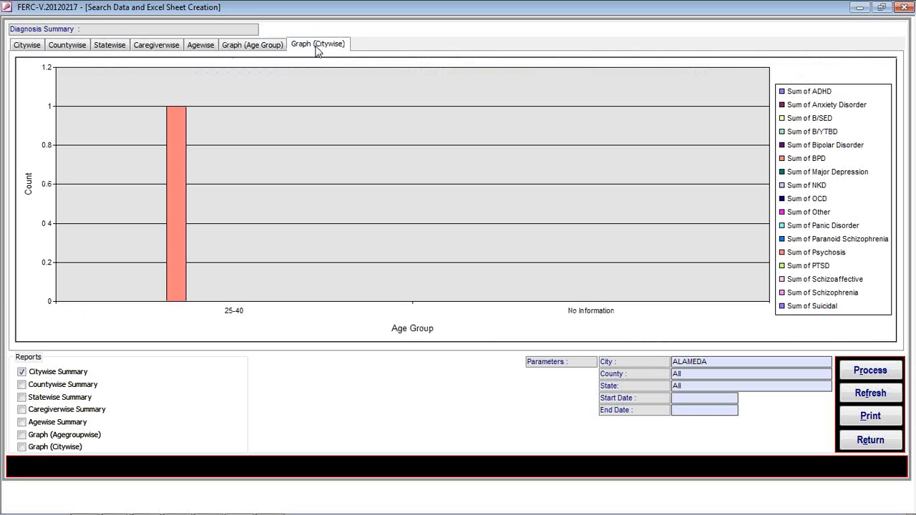
Back on the citywise table, reset the city filter to All and leave the diagnosis summary.
left_click(35, 45)
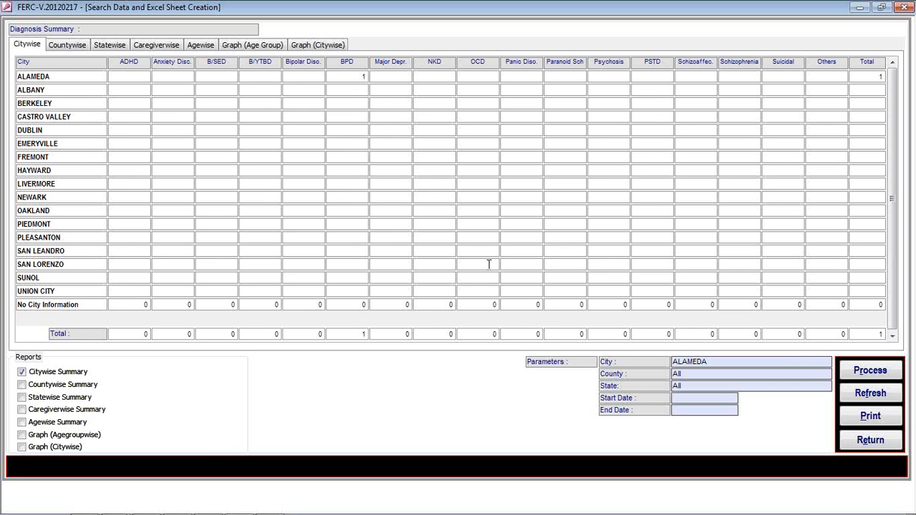
key("alt+r")
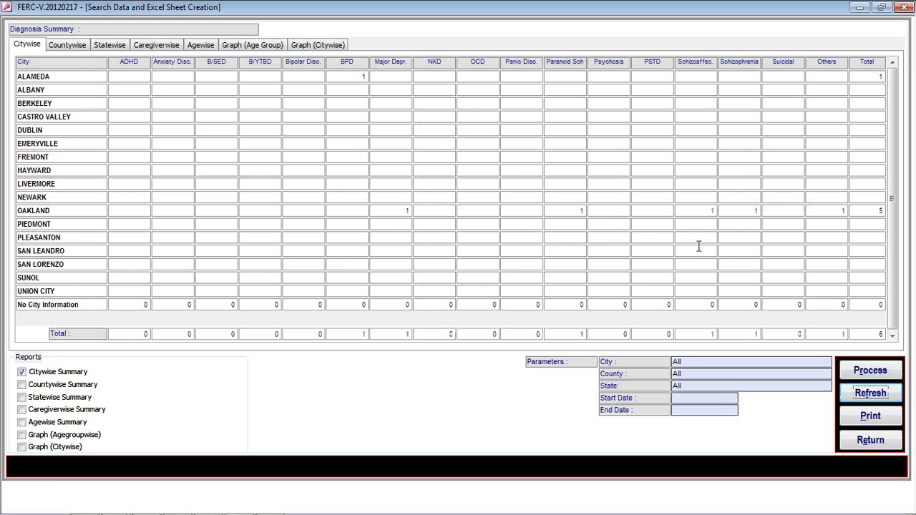
left_click(864, 439)
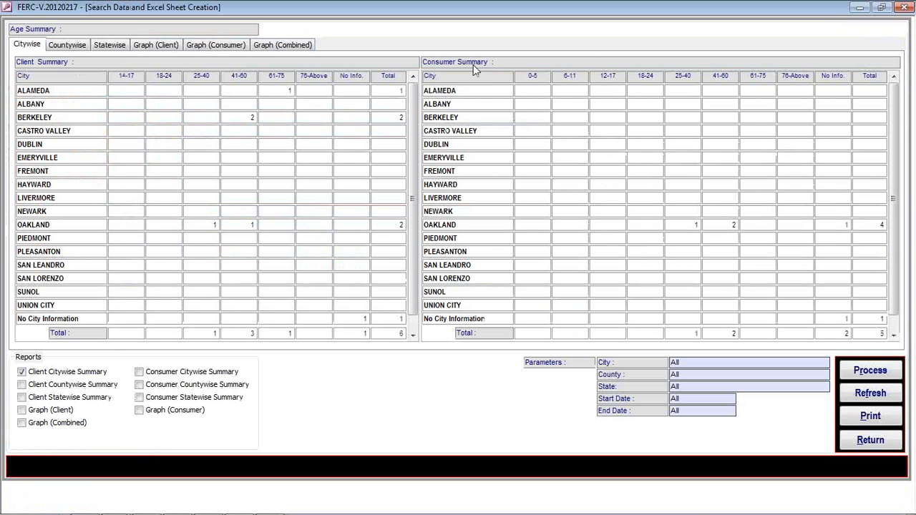
Browse the Age Summary's countywise, statewise and client, consumer and combined graphs, then open its Search Query.
left_click(71, 46)
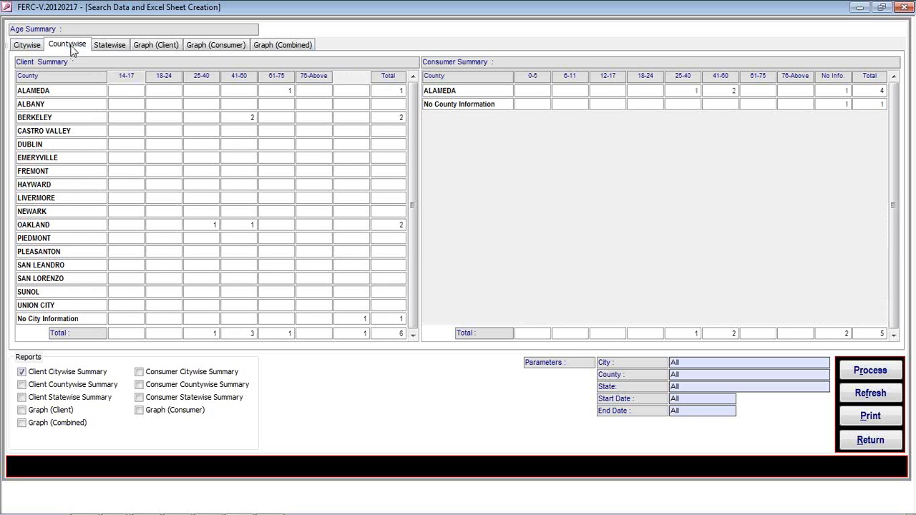
left_click(116, 47)
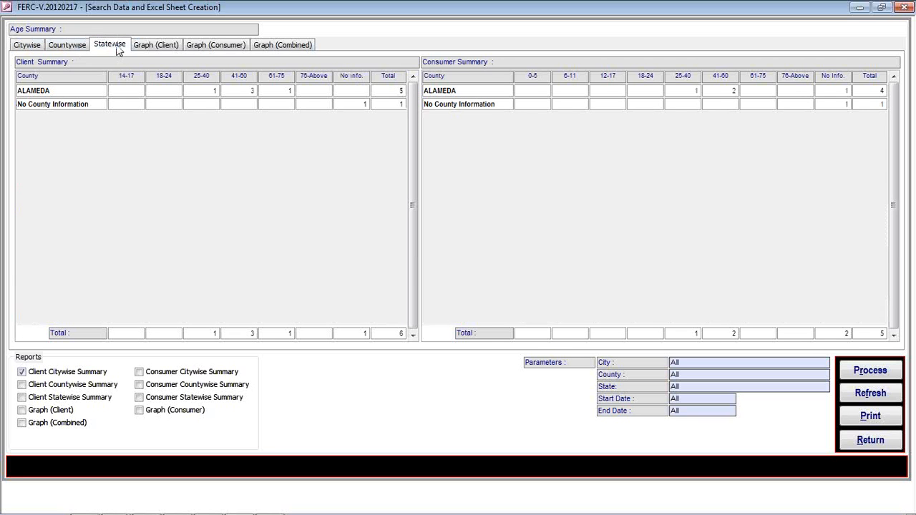
left_click(147, 46)
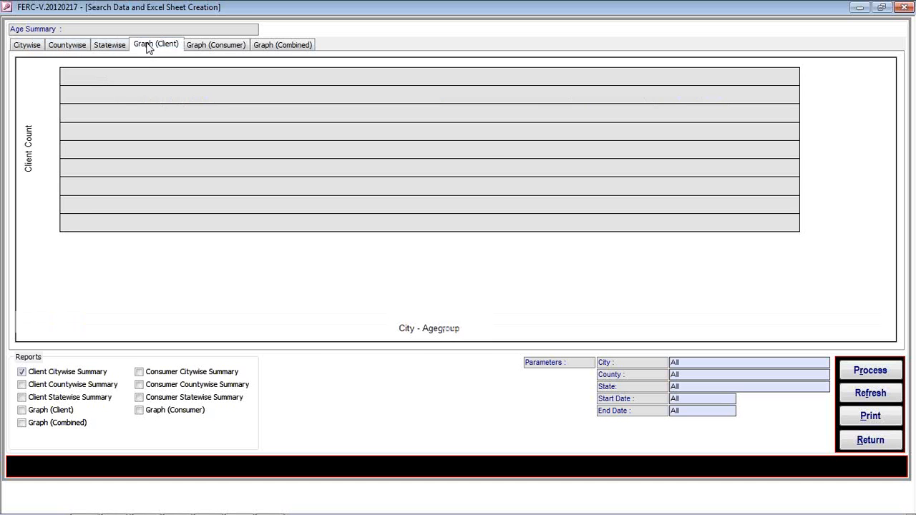
left_click(202, 45)
left_click(281, 44)
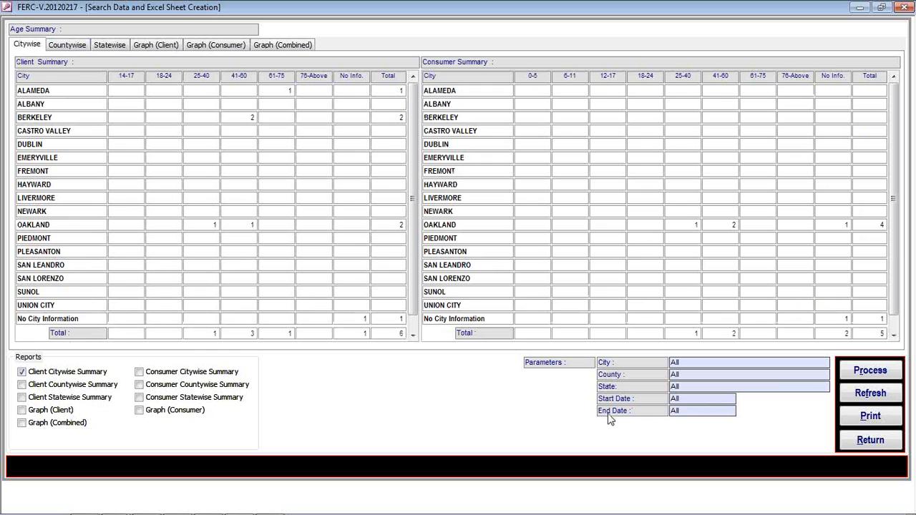
left_click(866, 373)
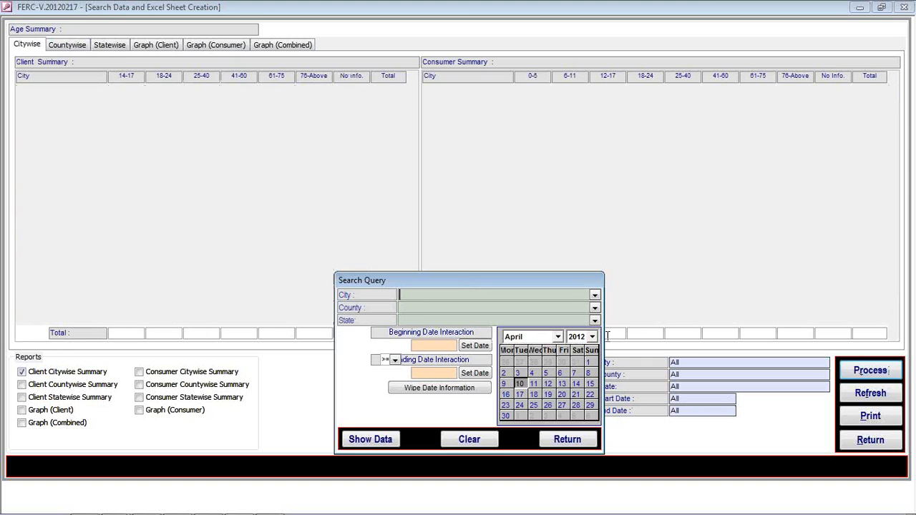
Show age data for ALAMEDA only, then reload all cities and view the countywise breakdown.
left_click(595, 294)
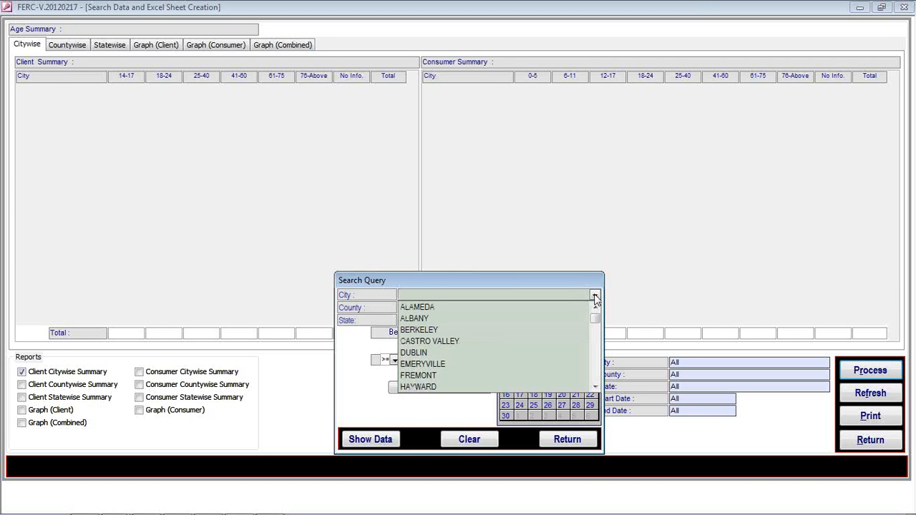
left_click(455, 307)
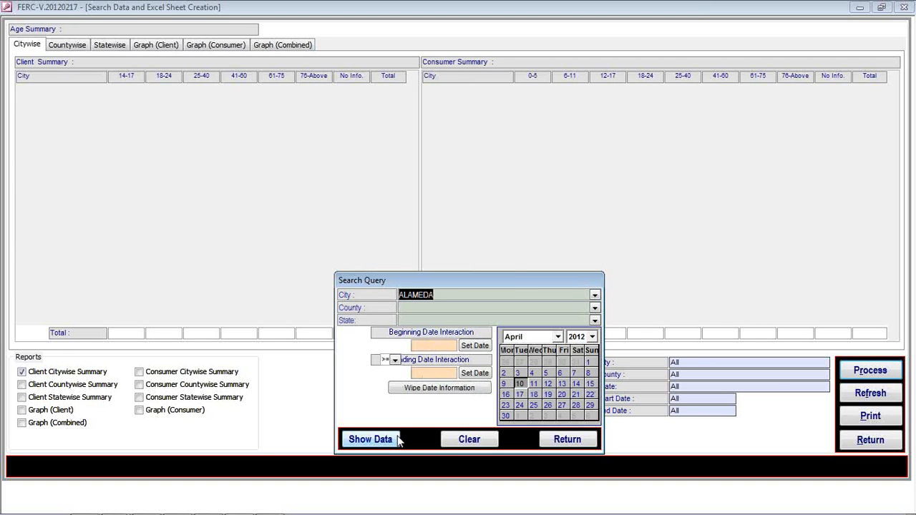
left_click(398, 440)
left_click(543, 442)
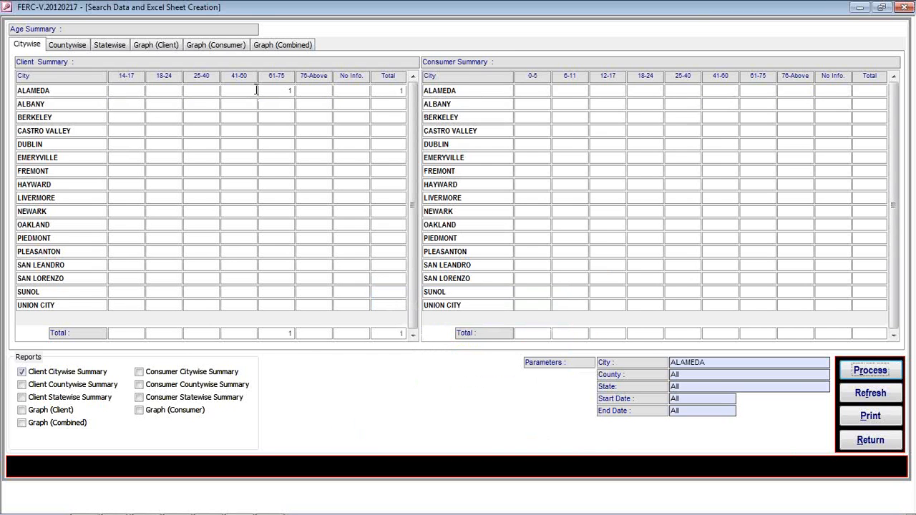
left_click(869, 396)
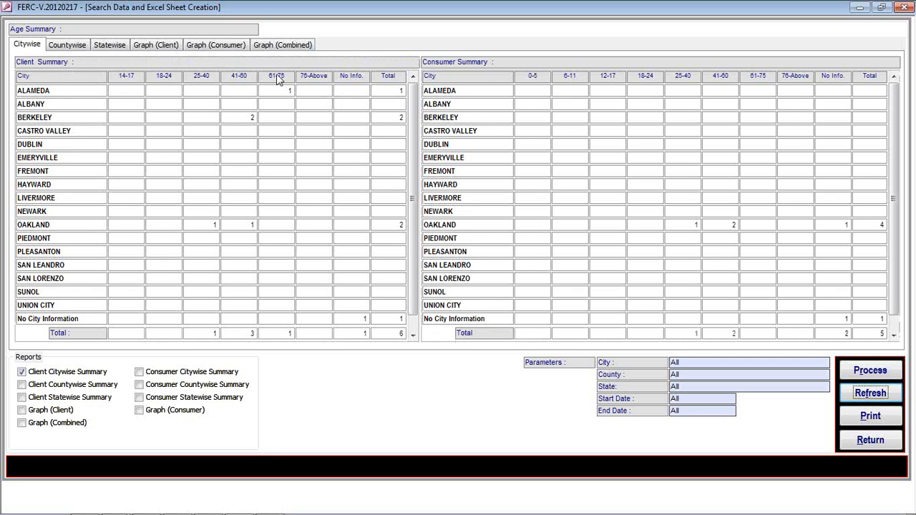
left_click(78, 45)
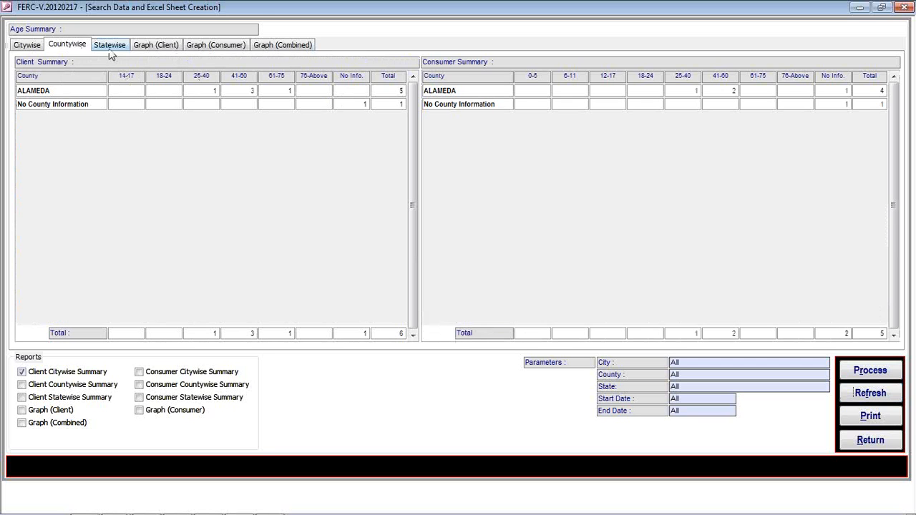
View the statewise table and client, consumer and combined age charts, then tick Consumer Statewise Summary.
left_click(109, 46)
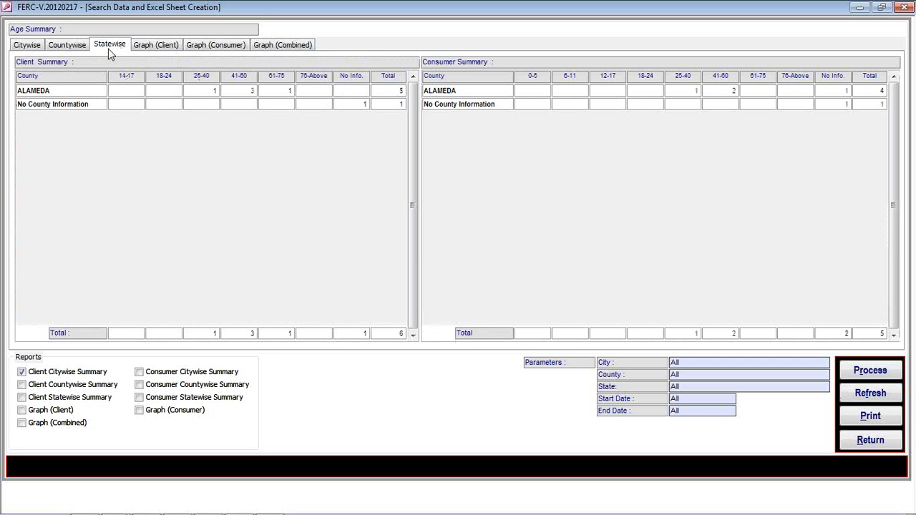
left_click(151, 45)
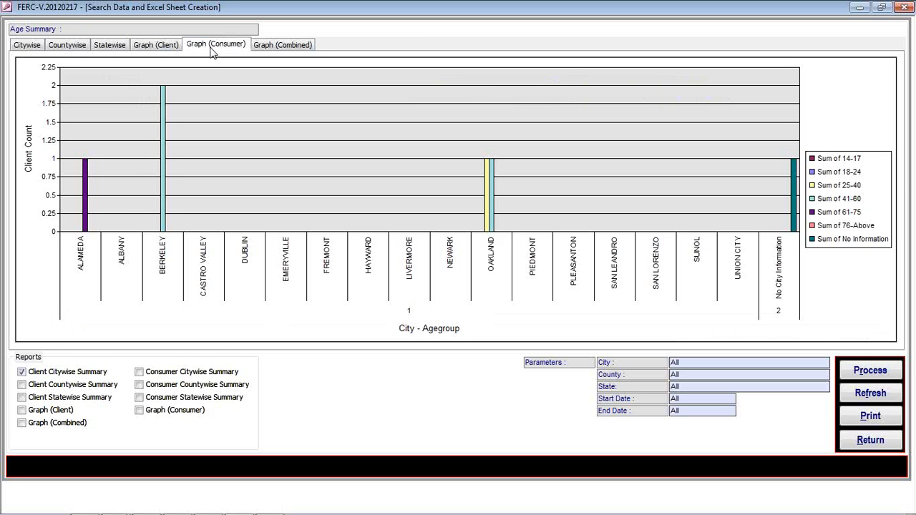
left_click(215, 45)
left_click(272, 46)
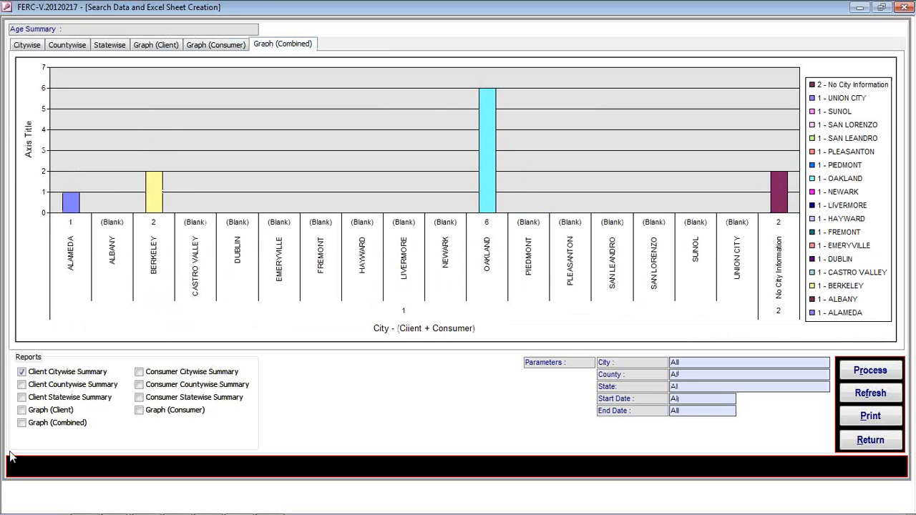
left_click(140, 399)
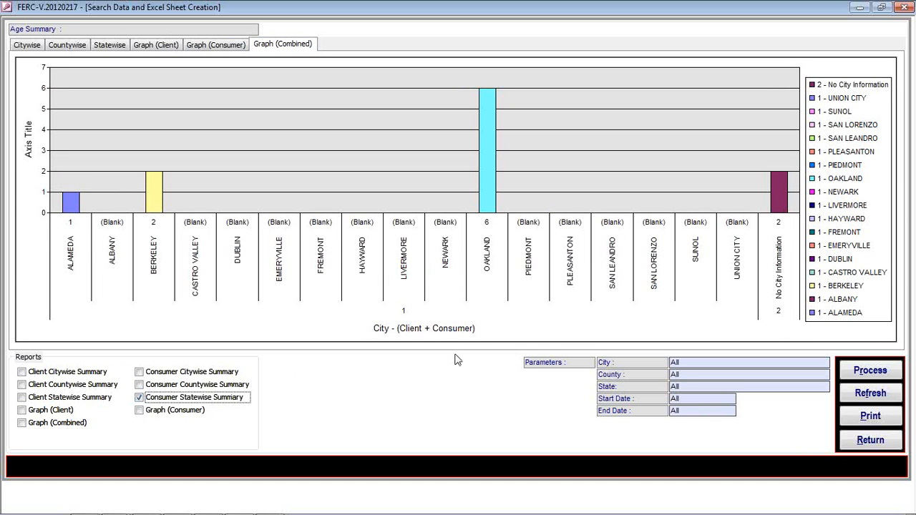
Untick Client Citywise Summary, preview the Statewise Consumer Age Group Summary report, and close the preview.
left_click(19, 372)
left_click(865, 423)
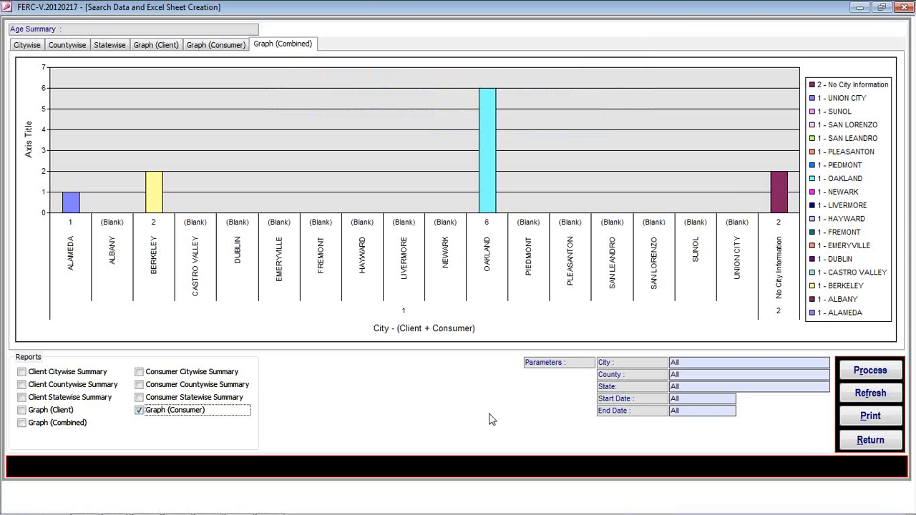
key("alt+p")
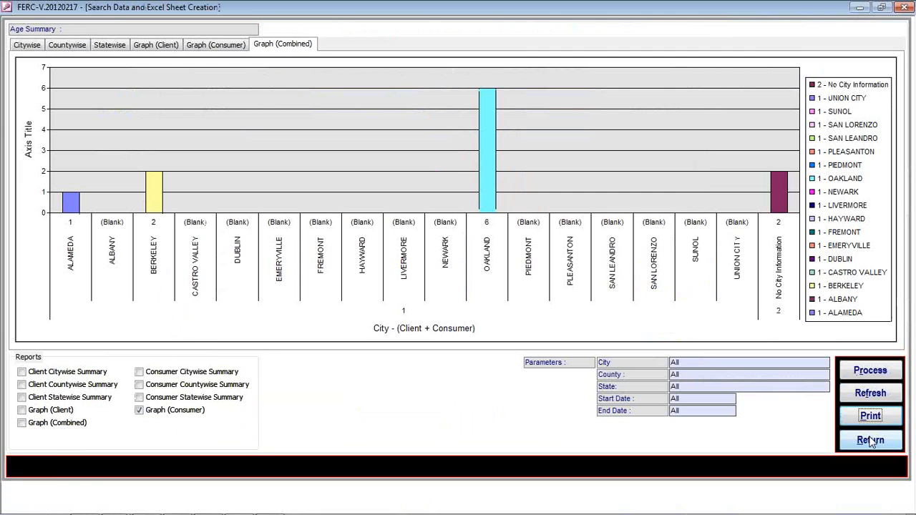
Leave the Age Summary, browse the Ethnicity Summary's county, city, state and combined views, and open its search query.
left_click(870, 441)
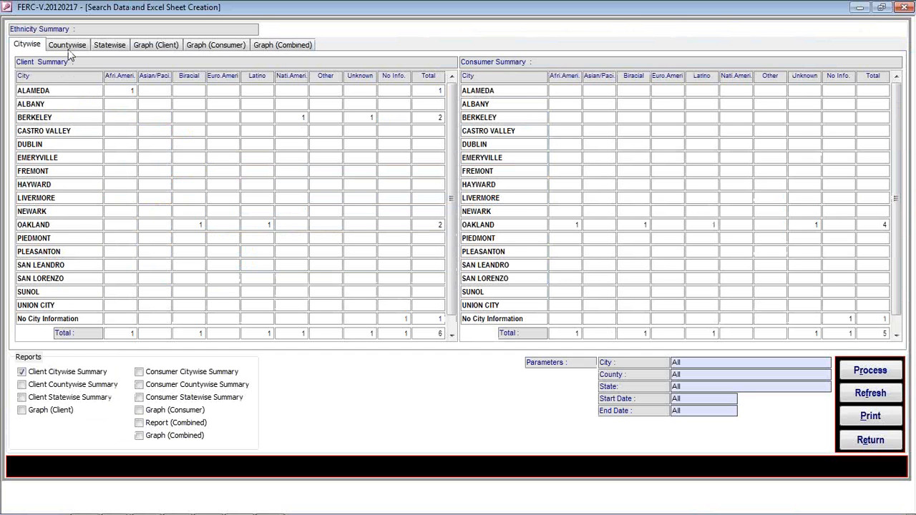
left_click(68, 46)
left_click(37, 47)
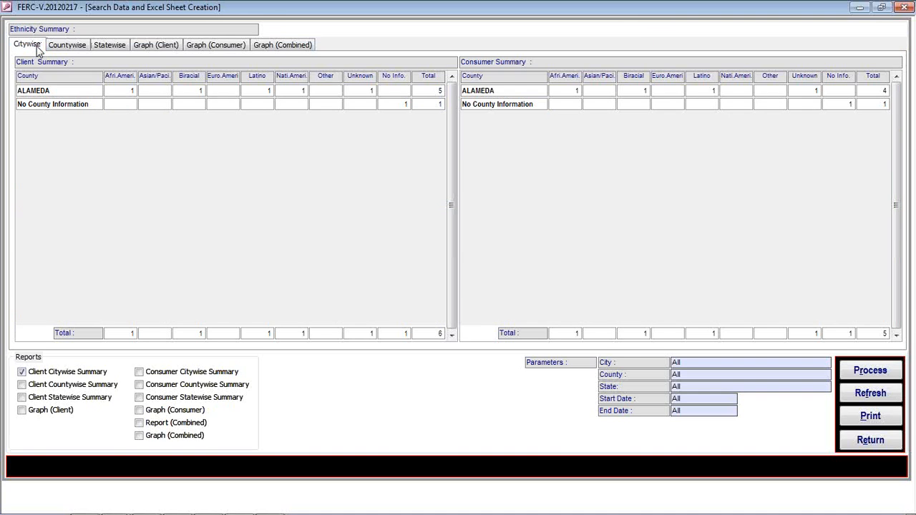
left_click(145, 46)
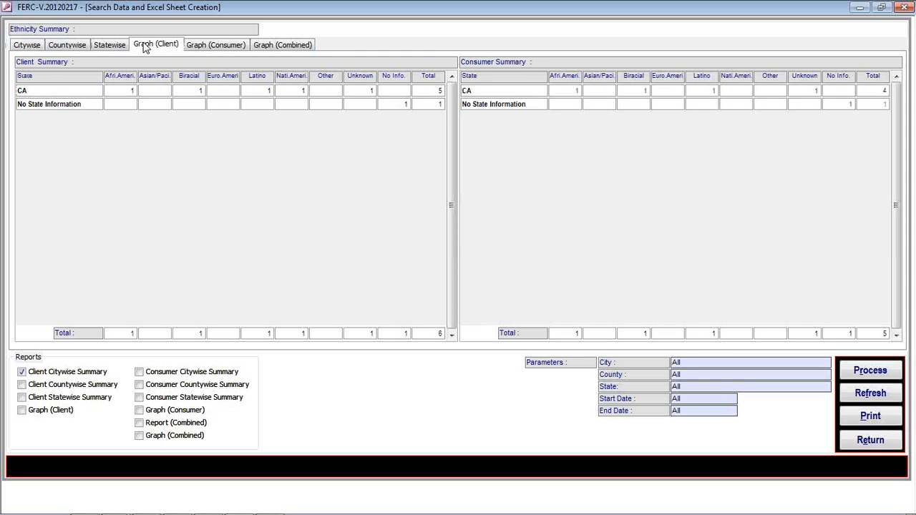
left_click(264, 45)
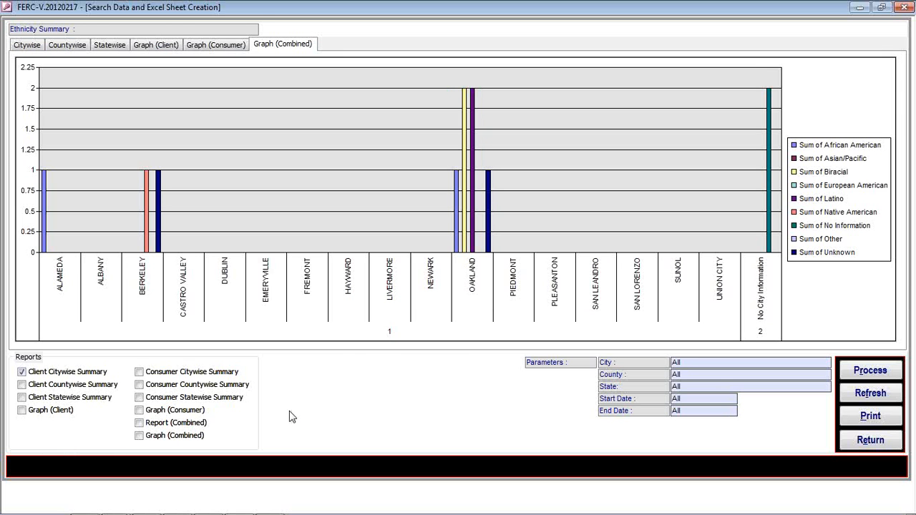
left_click(886, 371)
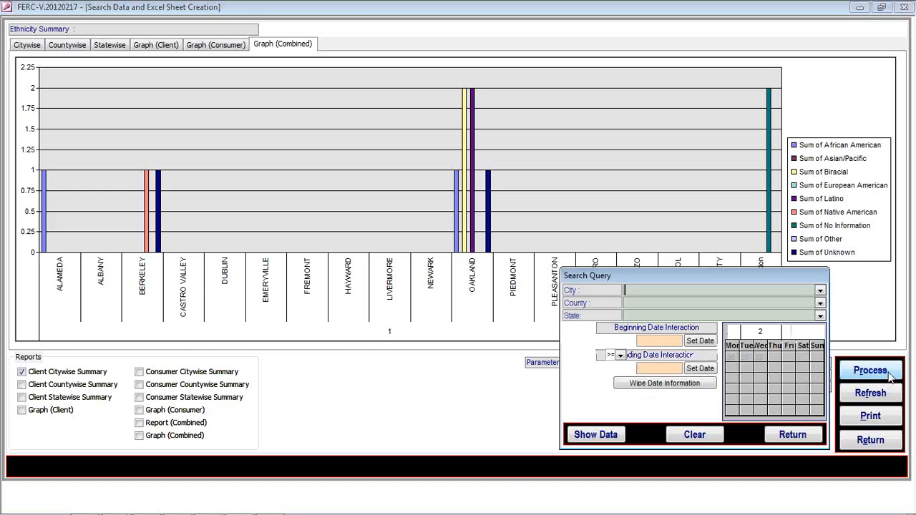
Show ethnicity data for ALAMEDA only, reload all cities, then close the Ethnicity Summary.
left_click(821, 293)
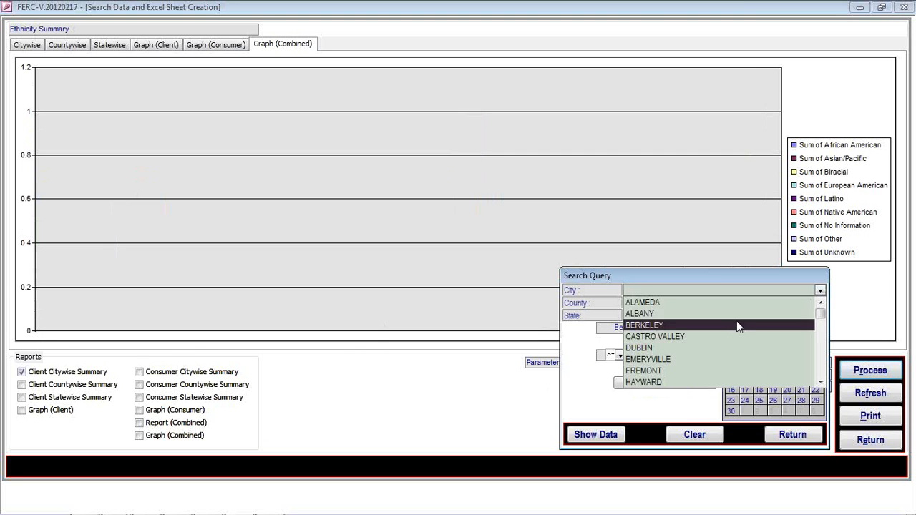
left_click(687, 303)
left_click(610, 433)
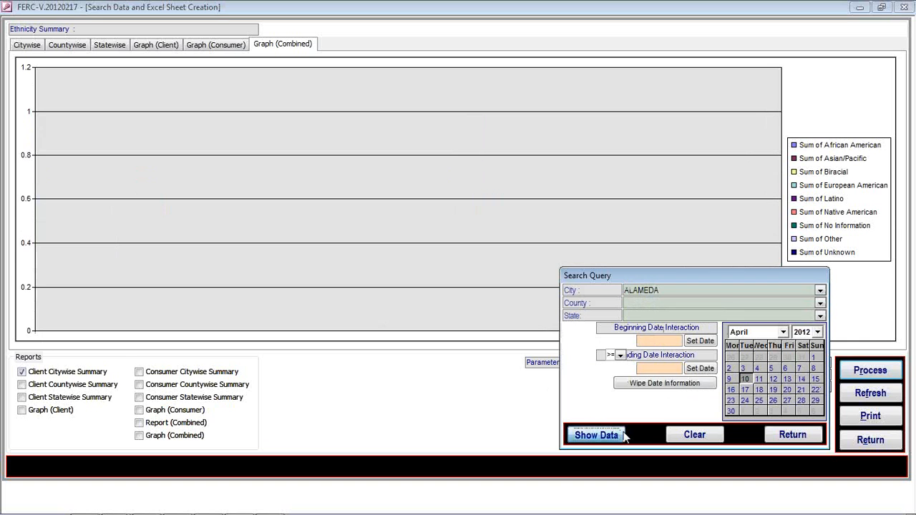
left_click(793, 436)
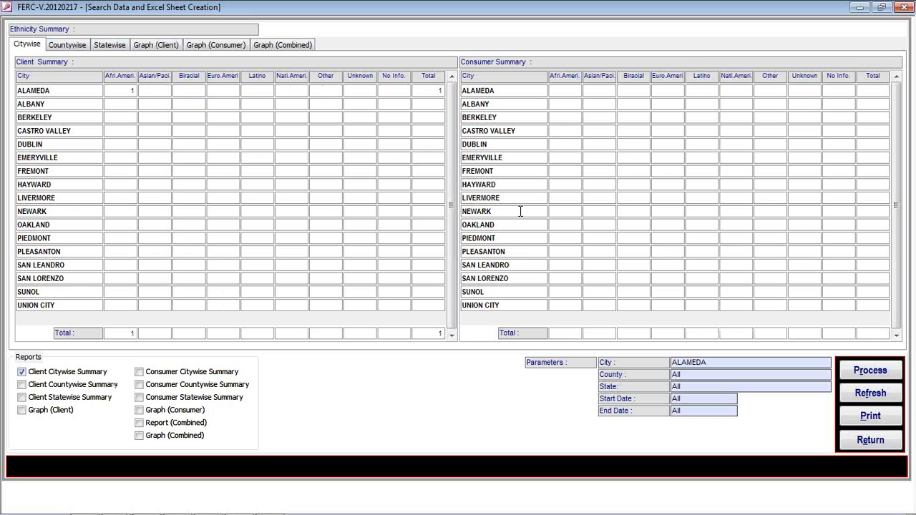
left_click(866, 397)
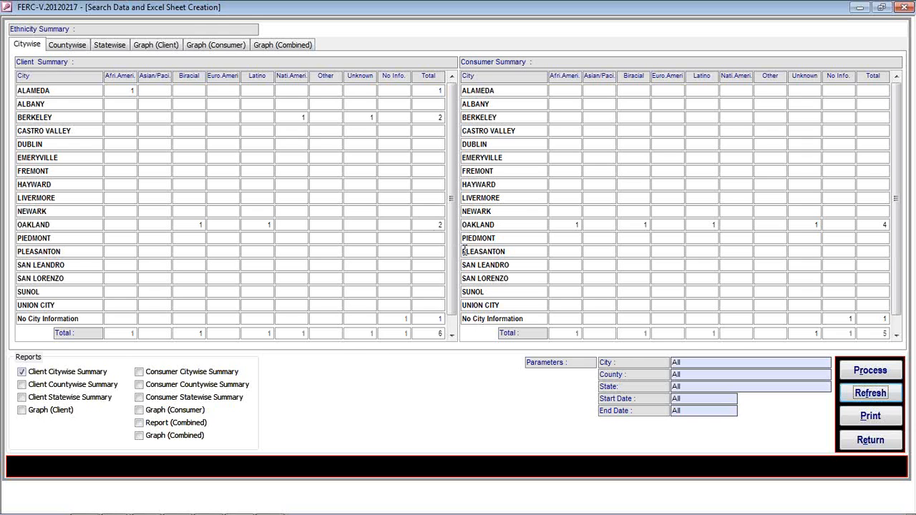
left_click(860, 441)
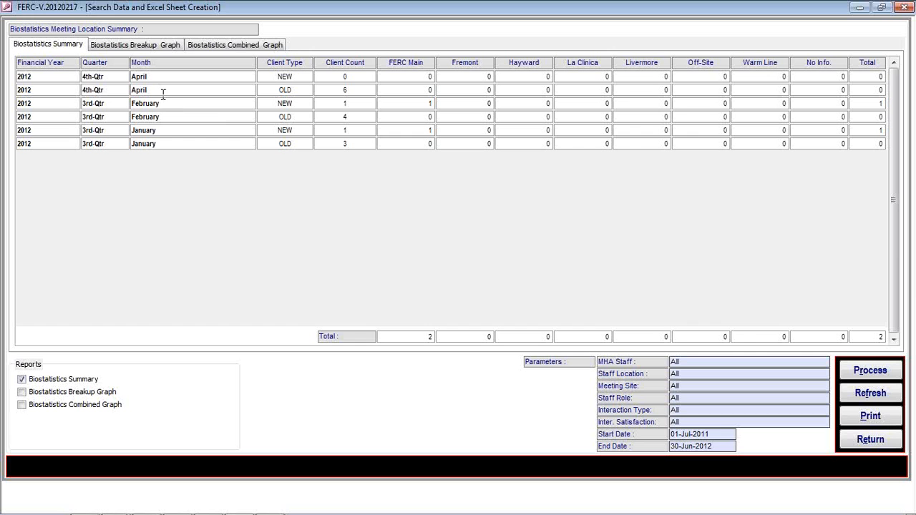
View the biostatistics breakup and combined graphs, dismiss the search query unfiltered, and close the form.
left_click(116, 46)
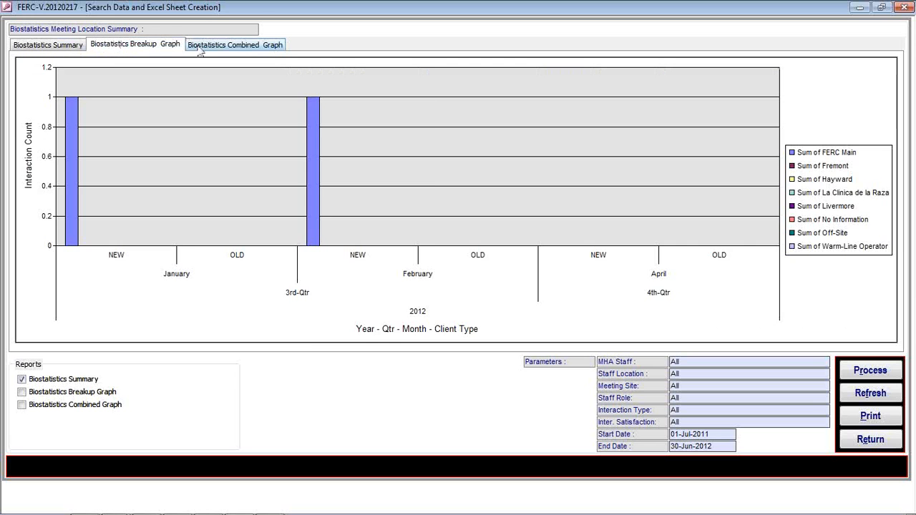
left_click(197, 43)
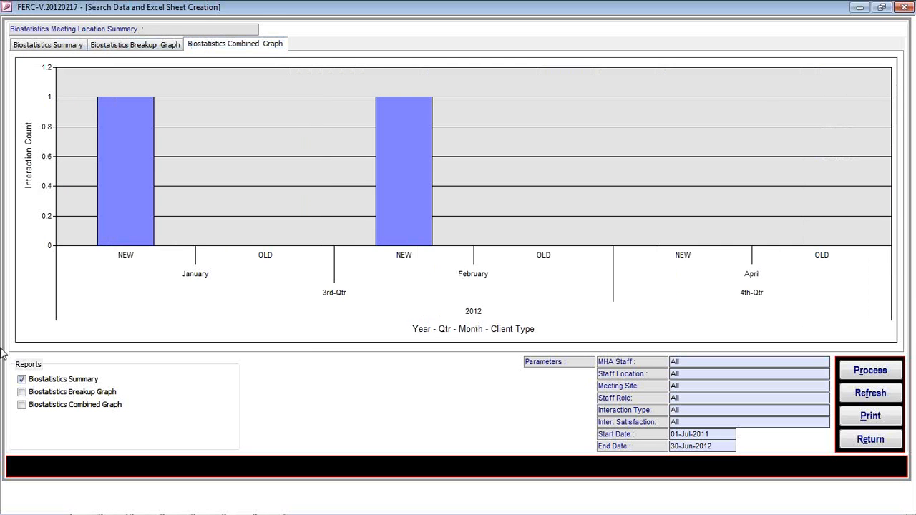
left_click(871, 371)
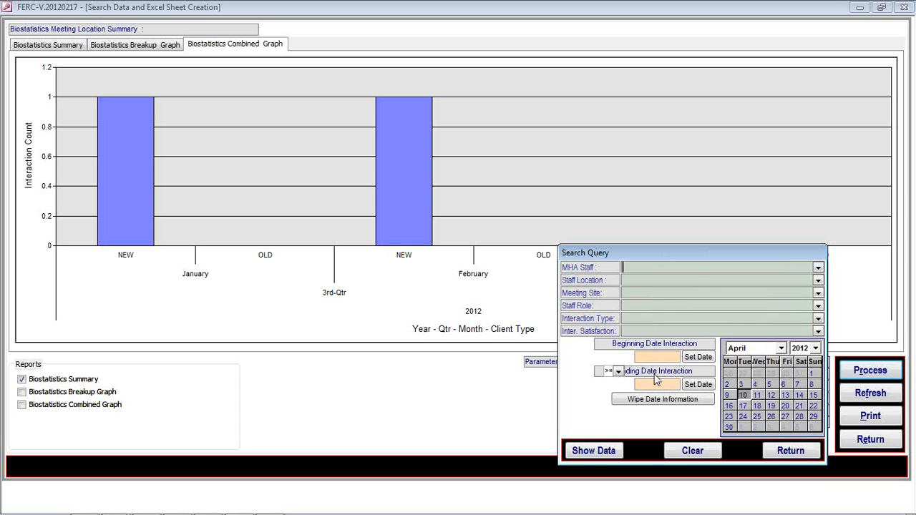
left_click(780, 452)
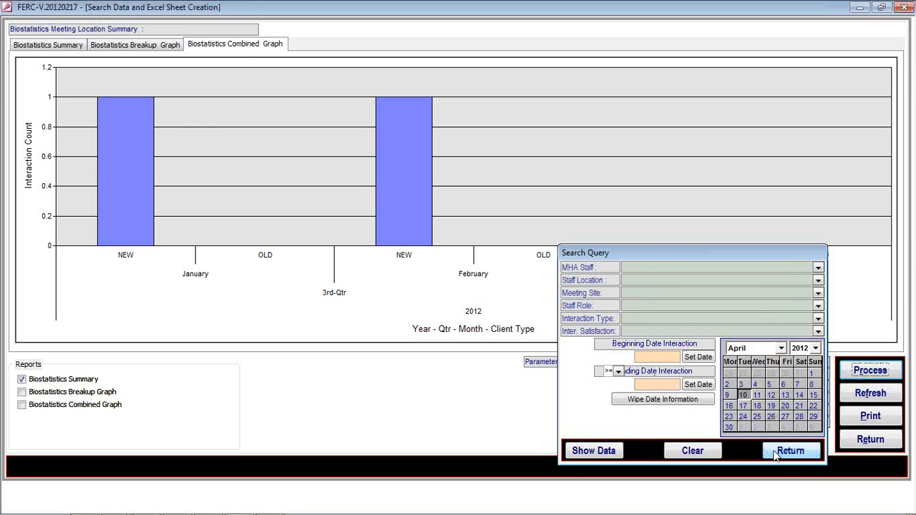
left_click(870, 439)
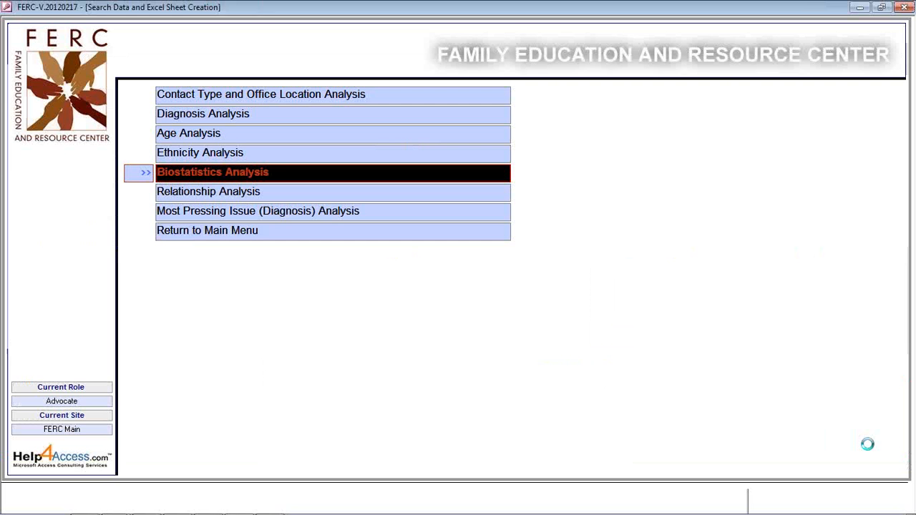
Open the Relationship Analysis and draw its chart for all locations.
left_click(261, 198)
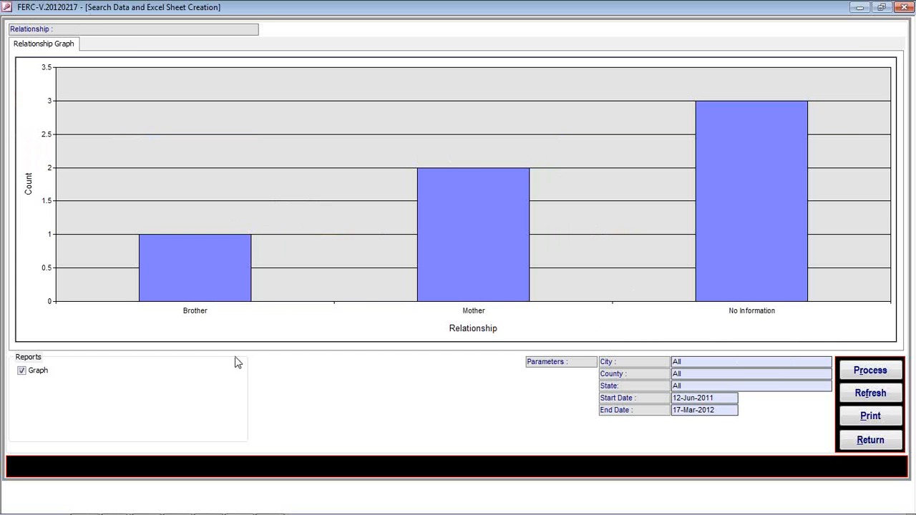
left_click(870, 371)
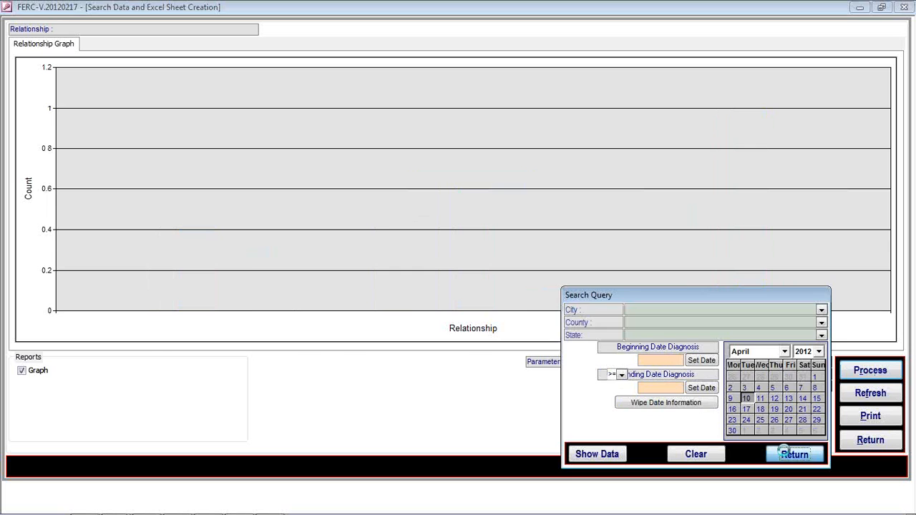
left_click(785, 452)
left_click(871, 393)
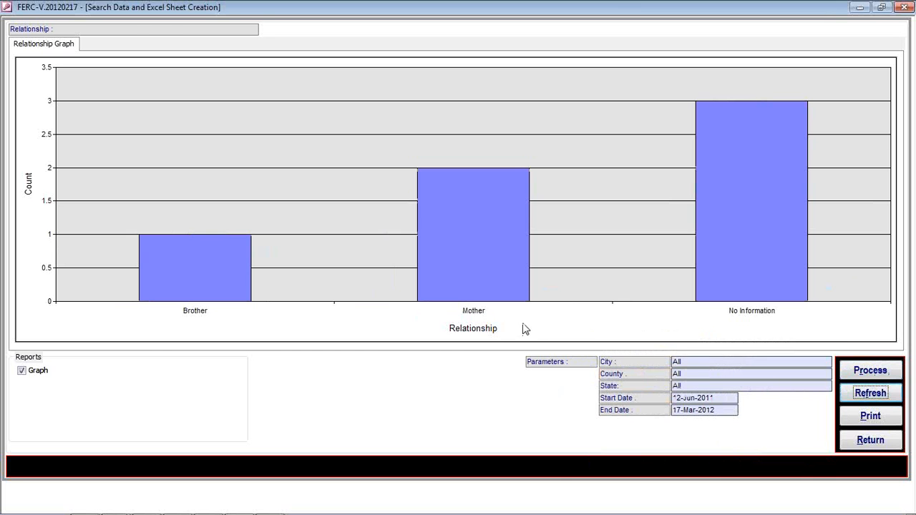
Print-preview the relationship chart (Brother 1, Mother 2, No Information 3), then close the preview and chart.
mouse_move(24, 506)
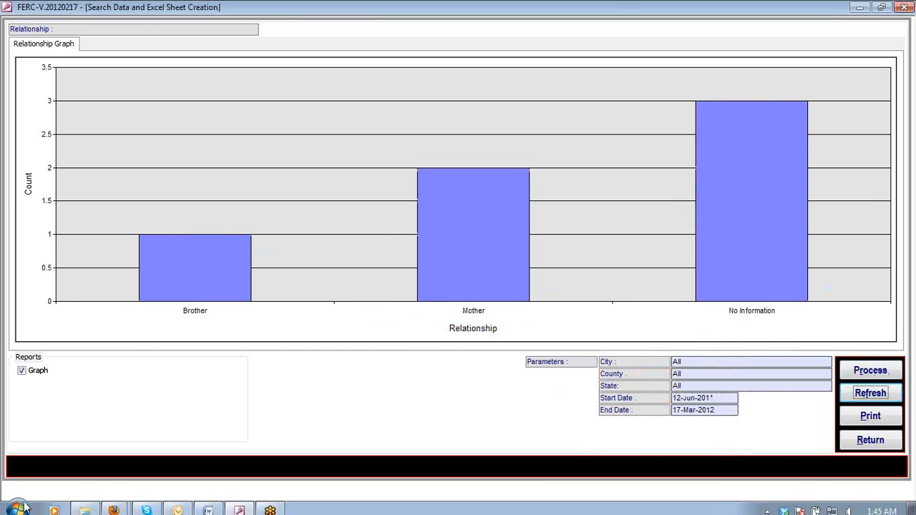
left_click(863, 420)
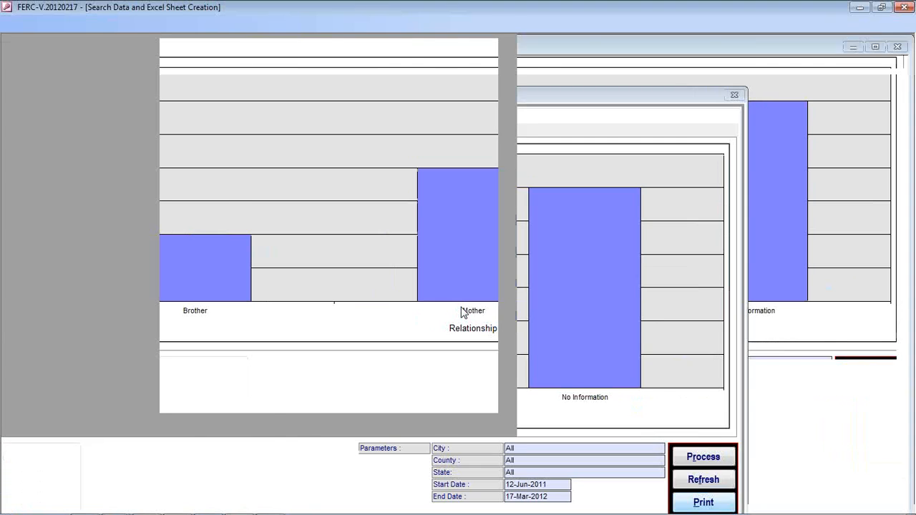
left_click(243, 24)
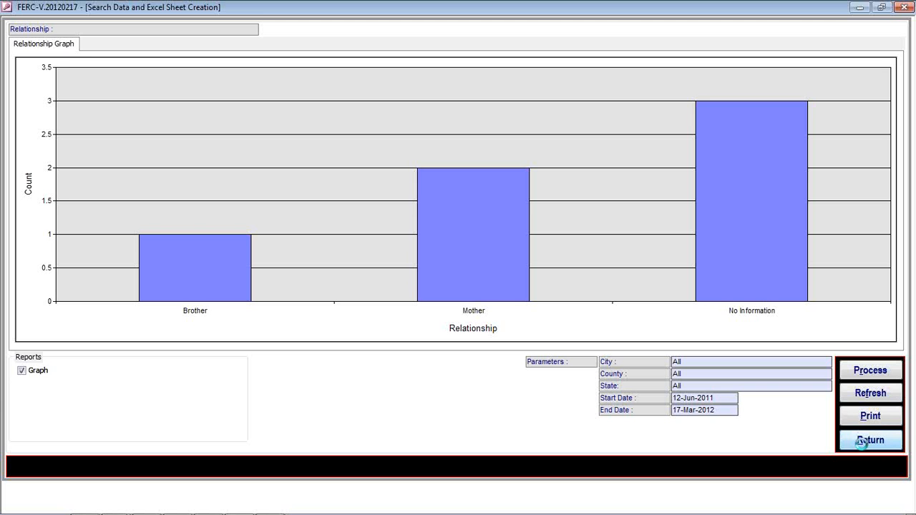
left_click(869, 440)
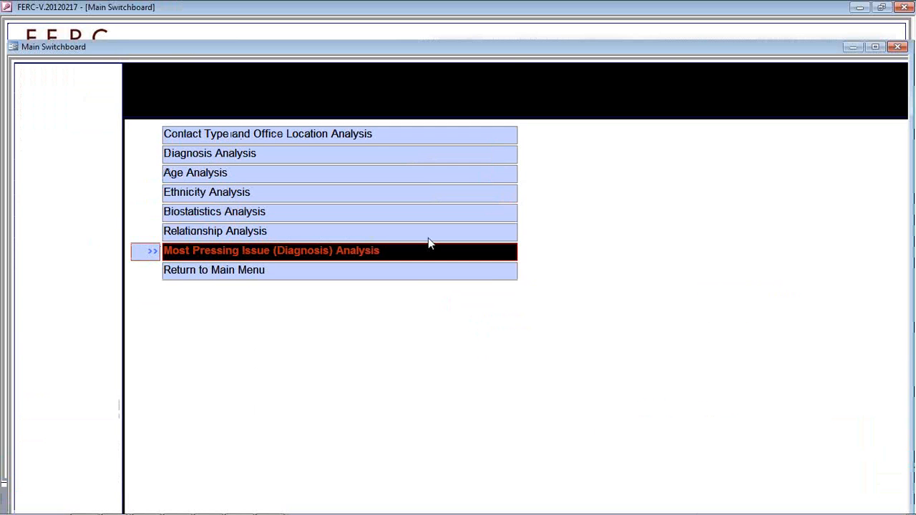
left_click(429, 242)
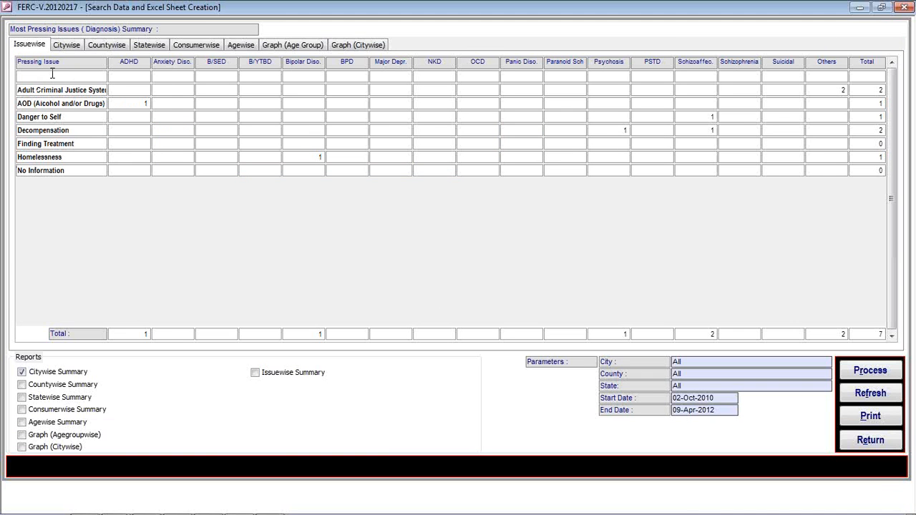
left_click(64, 48)
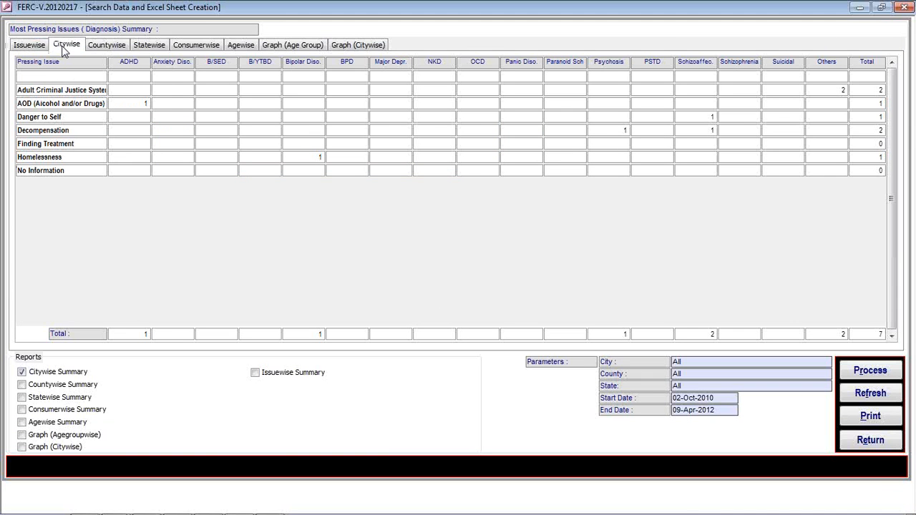
left_click(106, 45)
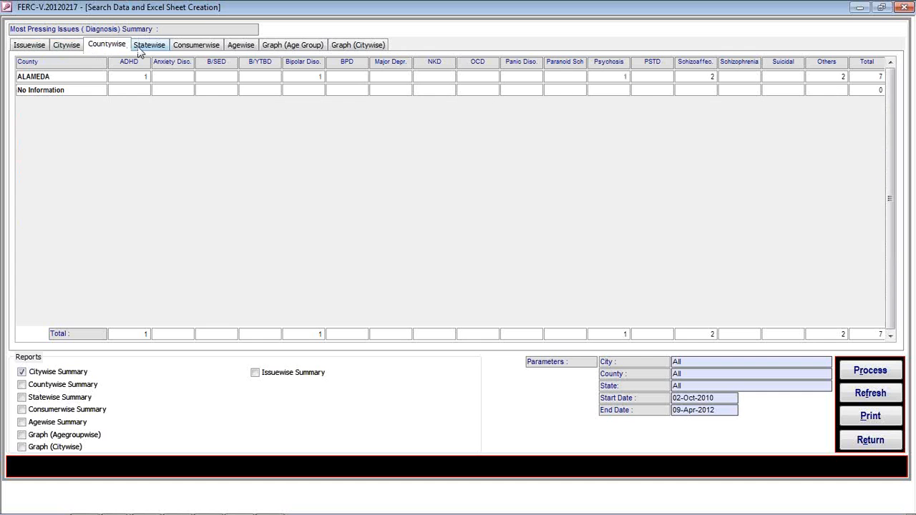
left_click(144, 47)
left_click(194, 46)
left_click(241, 45)
left_click(279, 47)
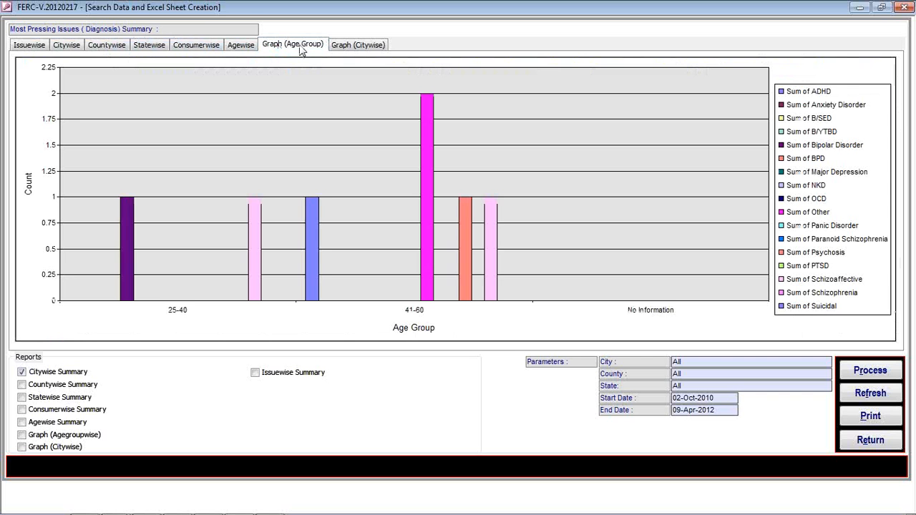
left_click(358, 44)
left_click(869, 370)
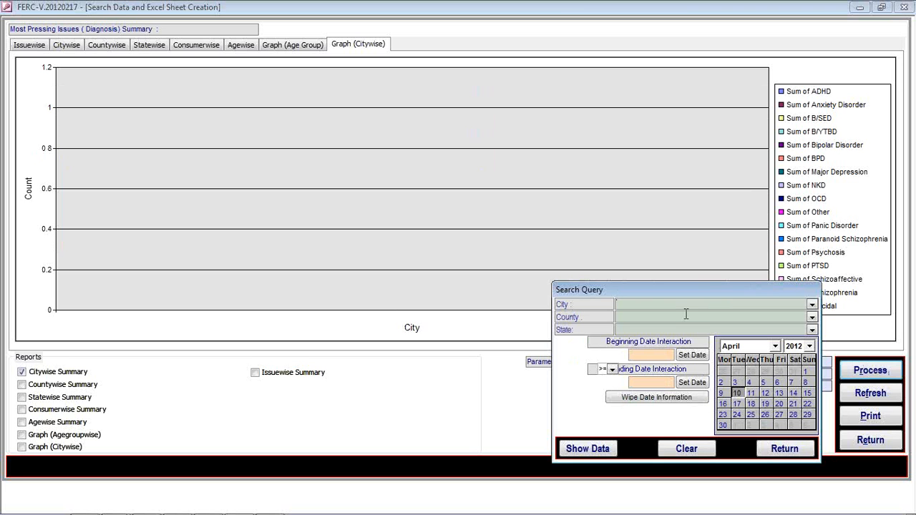
left_click(767, 453)
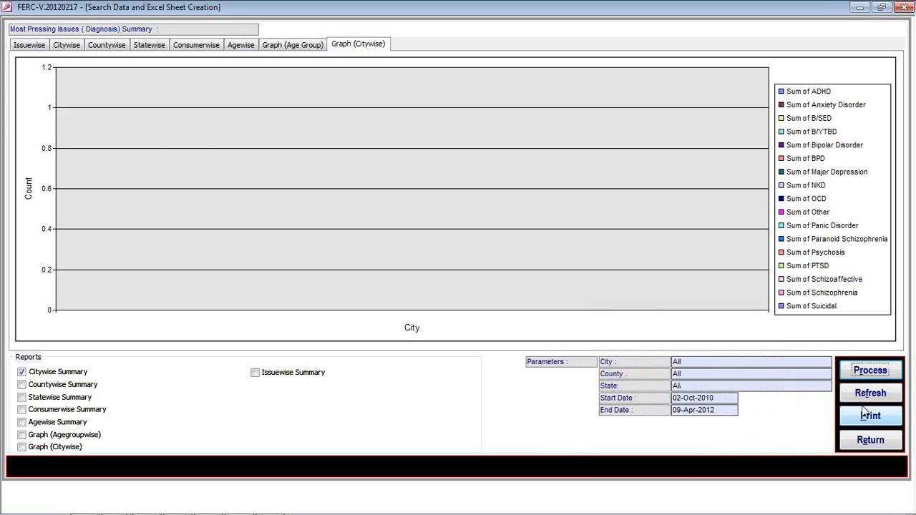
left_click(868, 393)
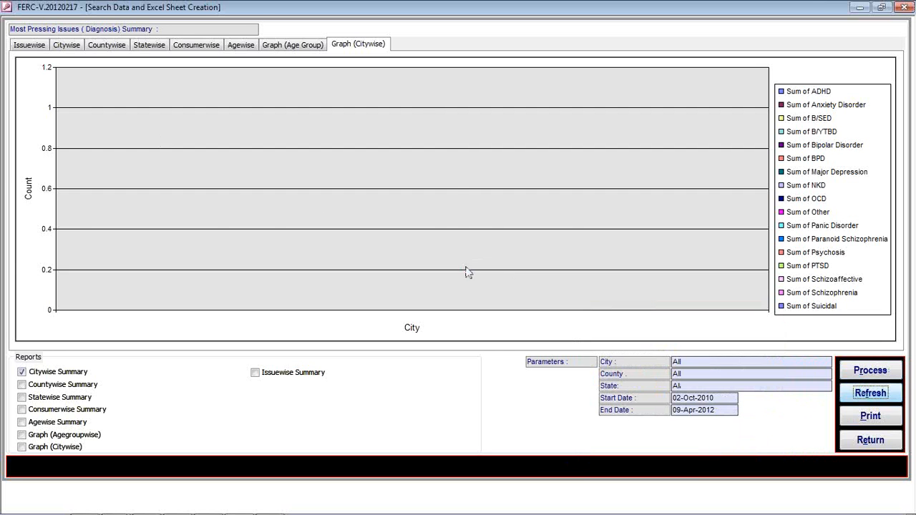
left_click(28, 45)
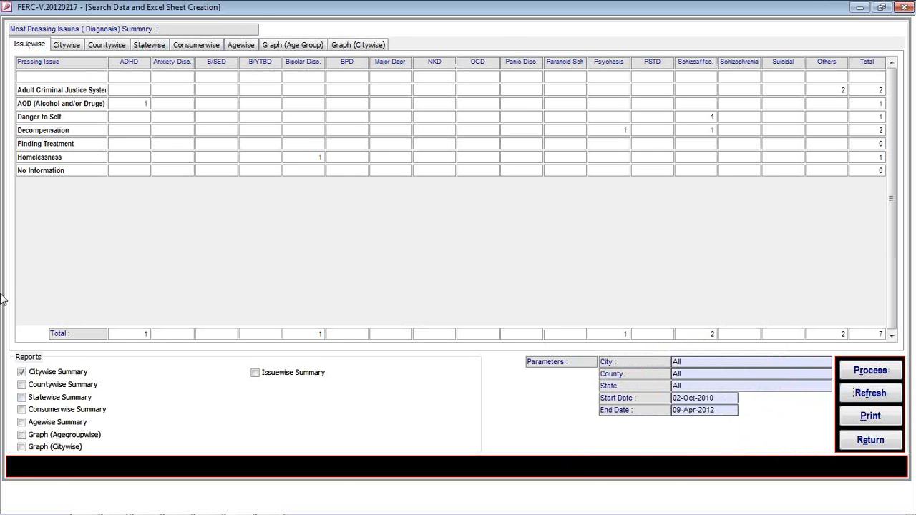
left_click(866, 441)
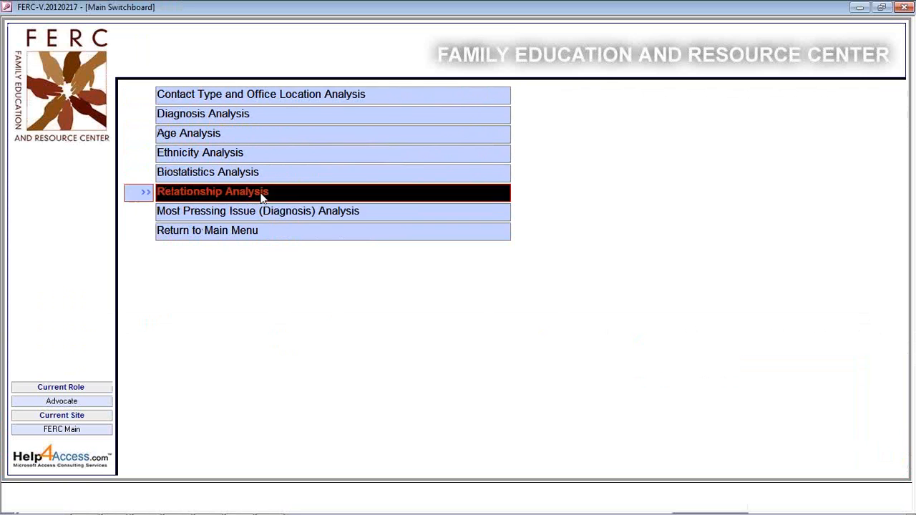
Return to the main menu and open a client's full record from the Client Information list.
left_click(252, 238)
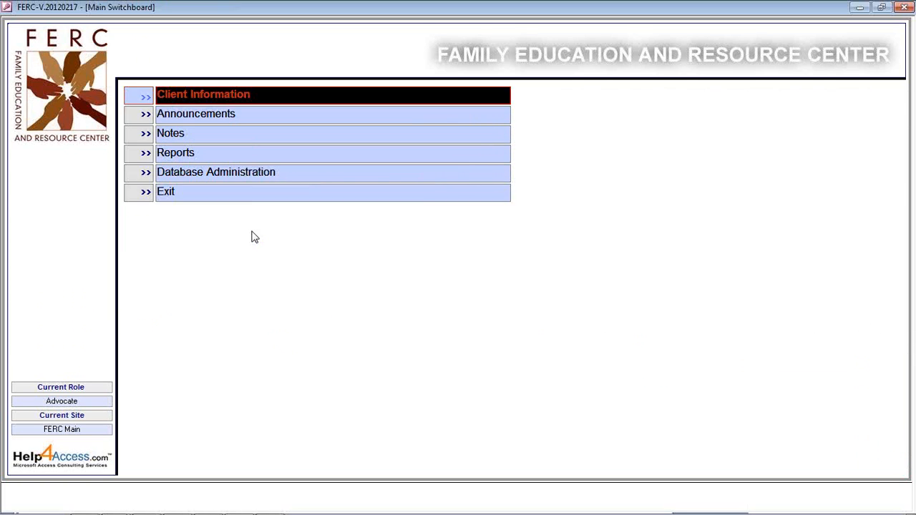
left_click(231, 99)
left_click(86, 63)
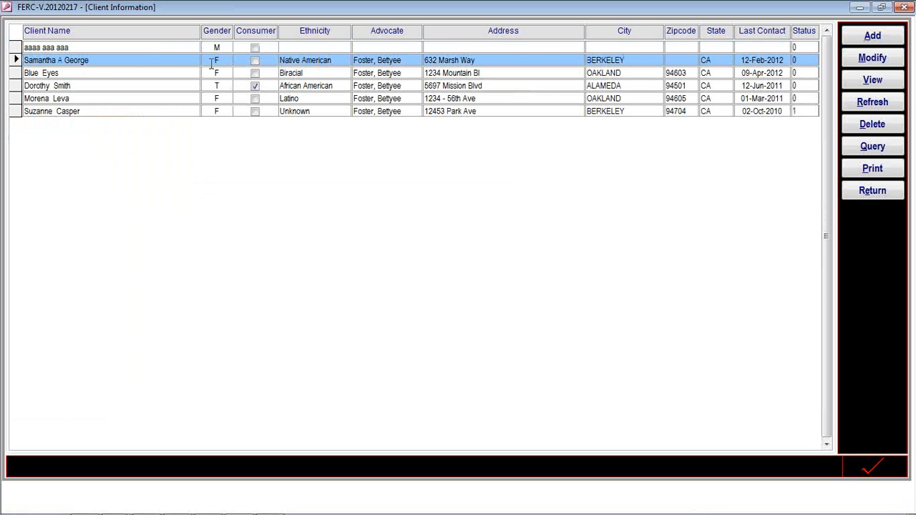
left_click(874, 62)
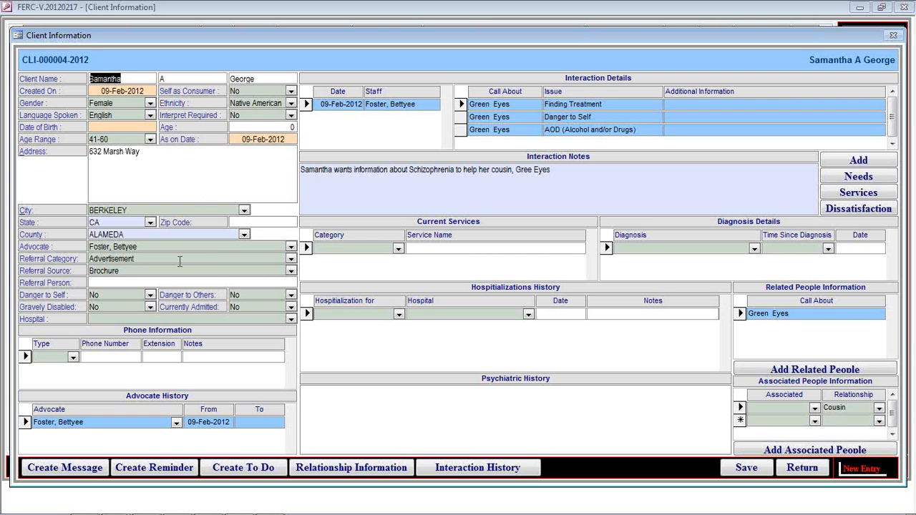
Check the client's city entry, close the record and list unchanged, and open Database Administration.
left_click(242, 212)
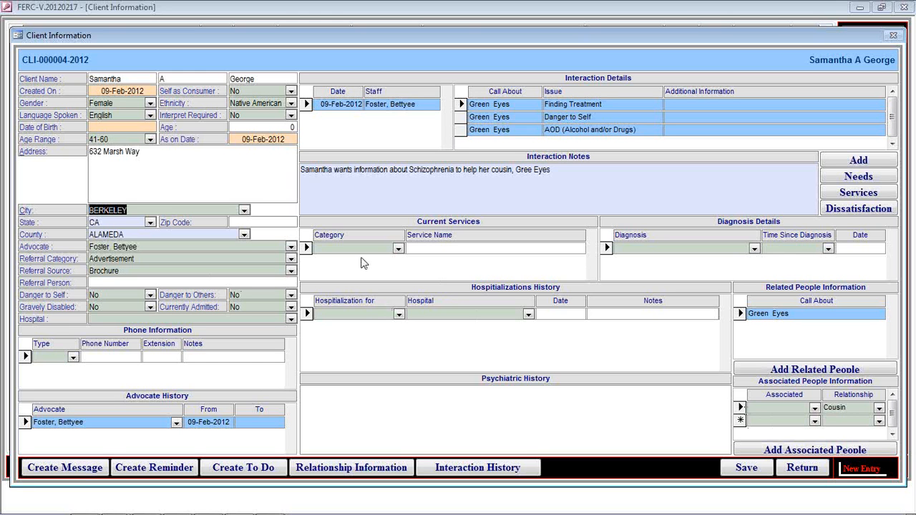
left_click(801, 476)
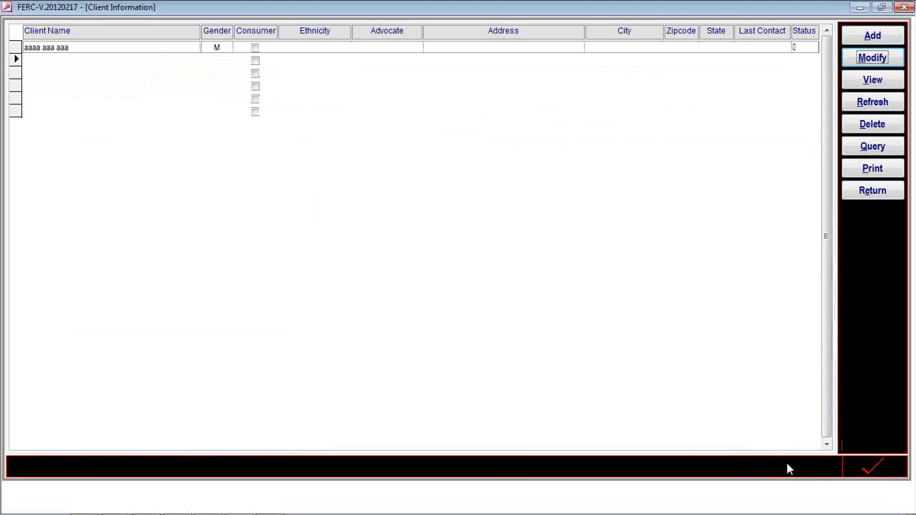
left_click(852, 191)
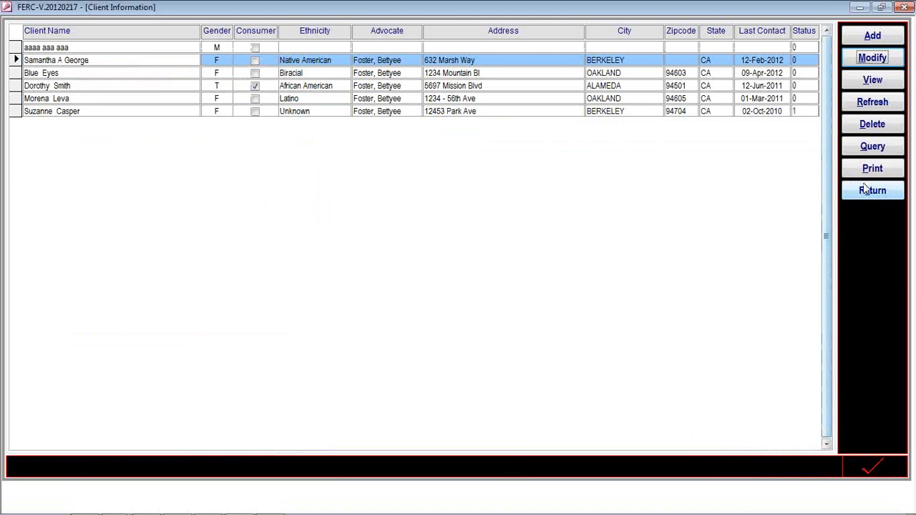
left_click(219, 175)
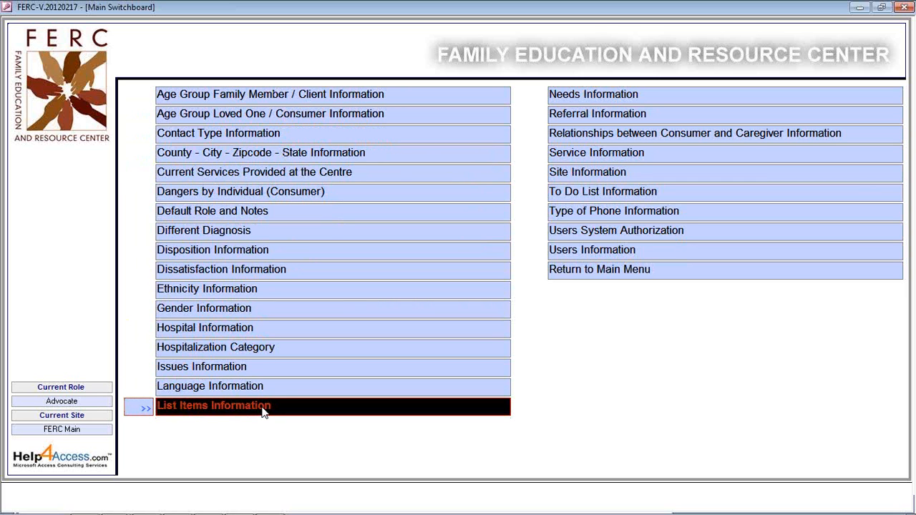
Open the Different Diagnosis list and search it for the Anxiety Disorder description.
left_click(254, 239)
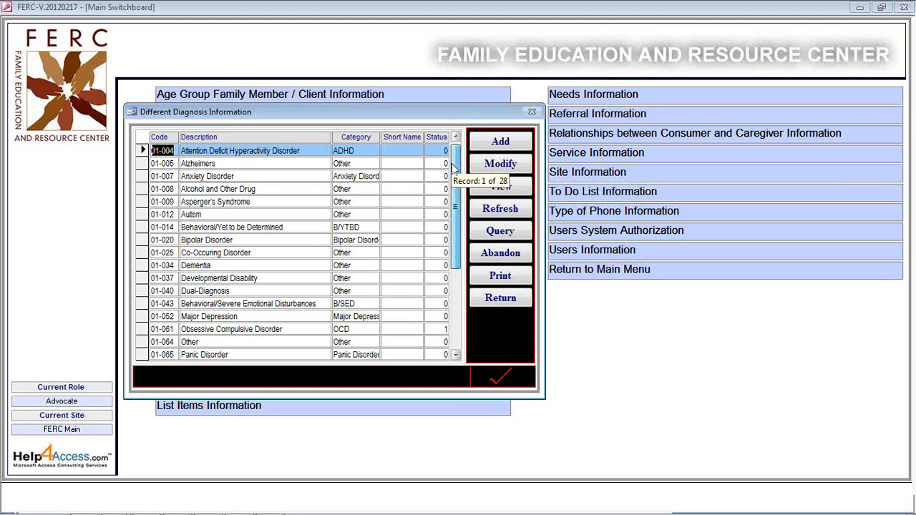
left_click_drag(452, 166, 504, 143)
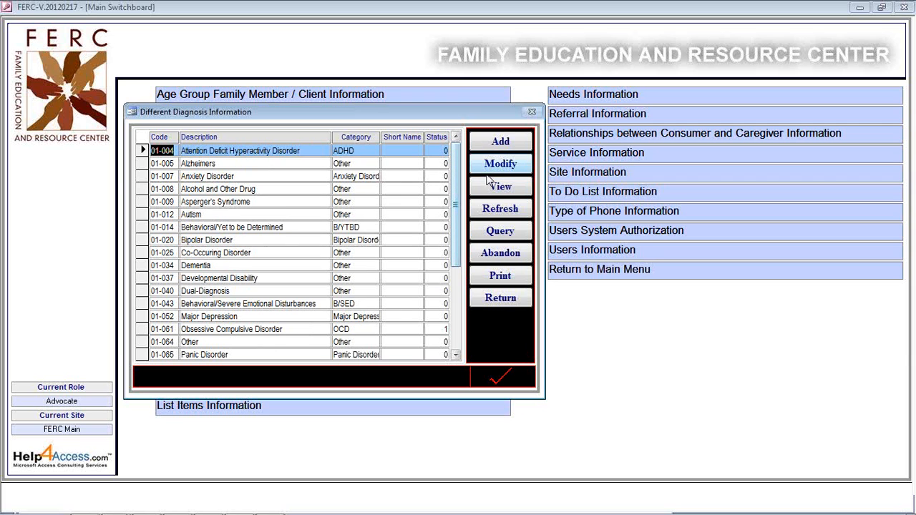
left_click(500, 230)
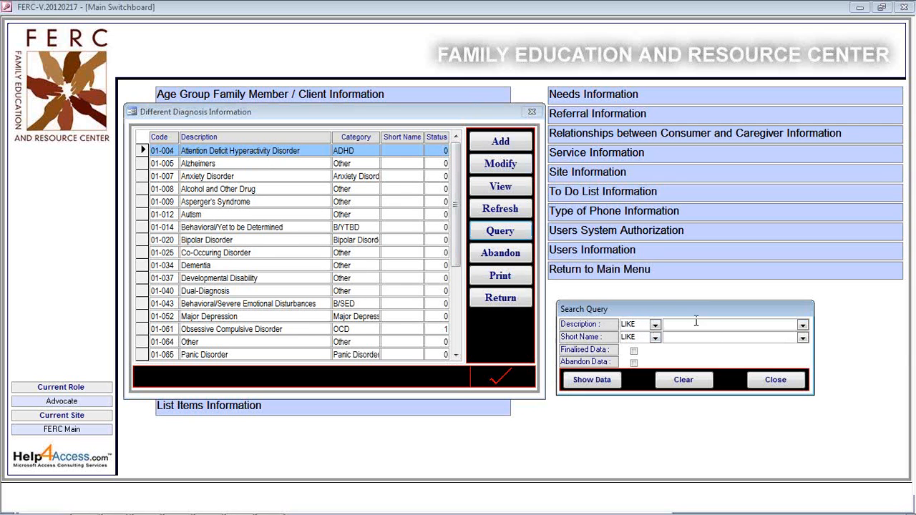
left_click(803, 327)
left_click(691, 356)
left_click(593, 380)
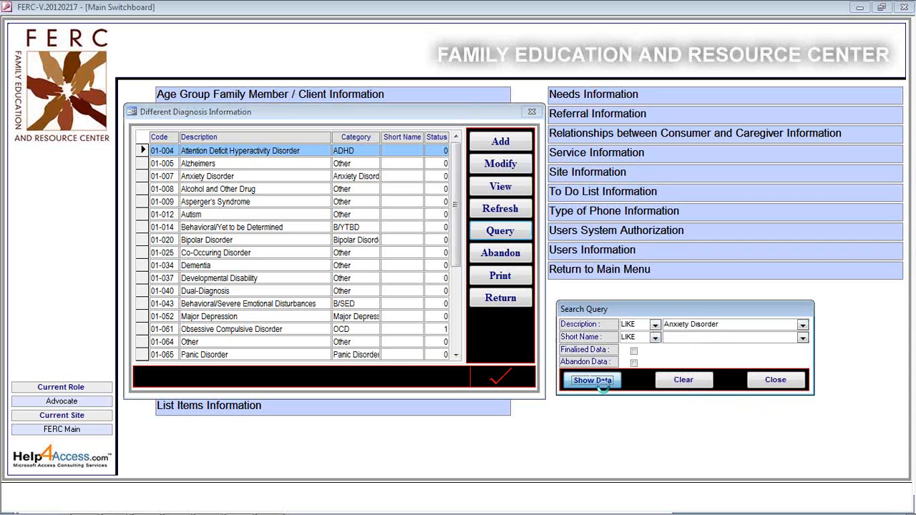
left_click(786, 383)
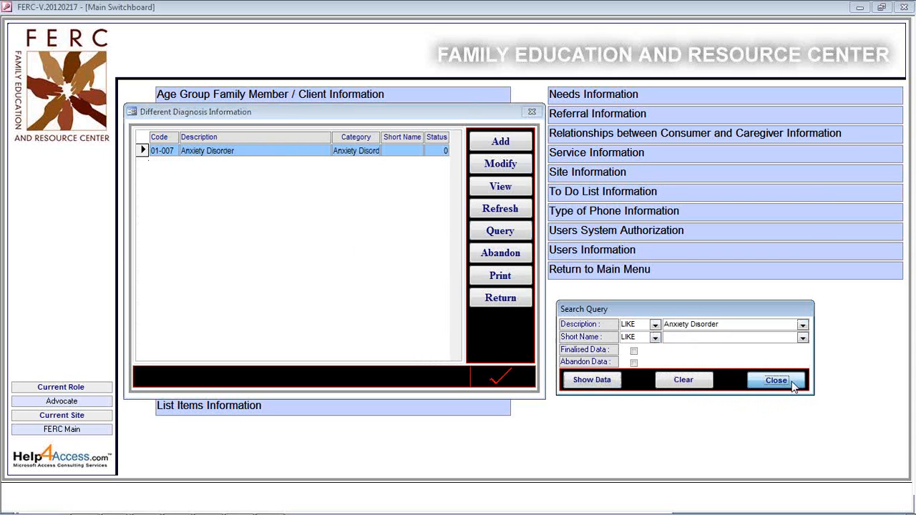
Open the Anxiety Disorder entry in edit and read-only views, then restore the full list.
left_click(499, 166)
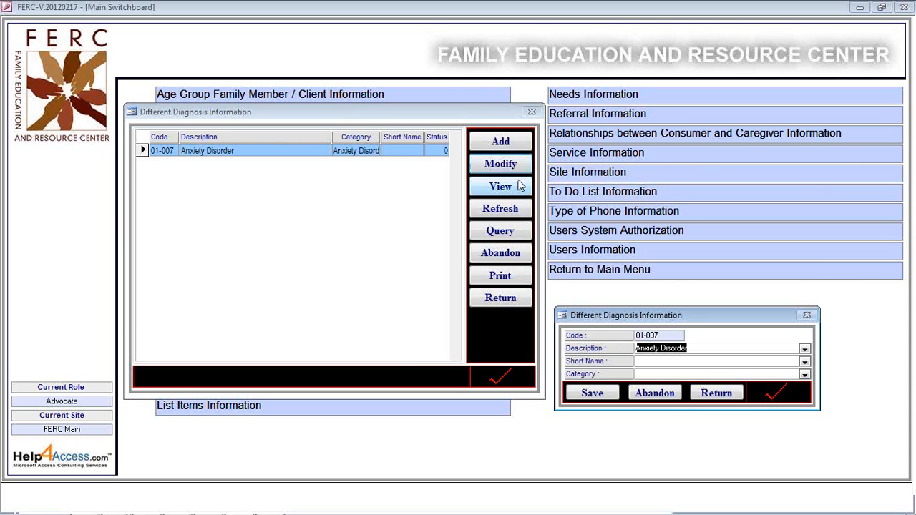
left_click(709, 392)
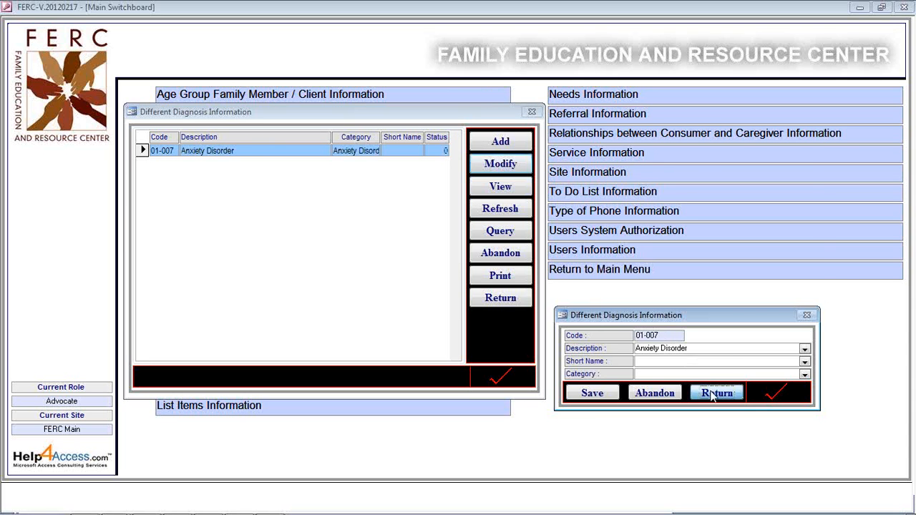
left_click(519, 190)
left_click(709, 393)
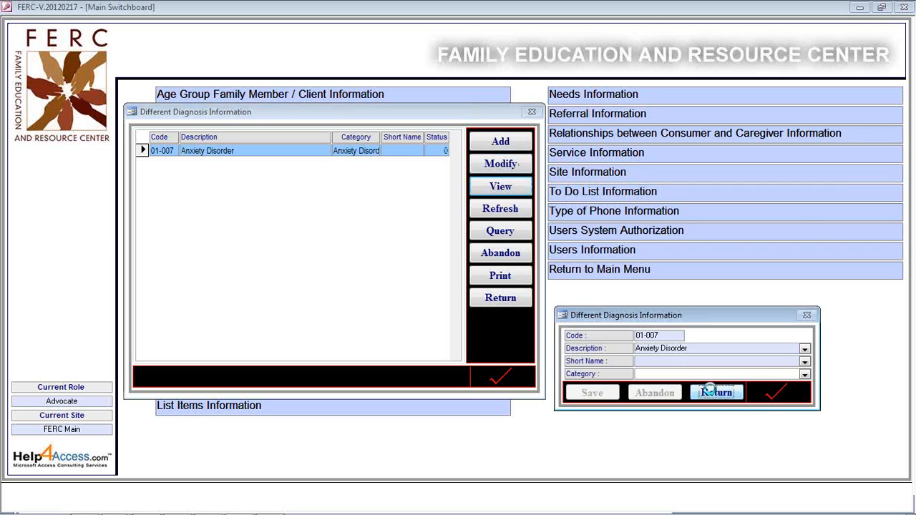
left_click(501, 208)
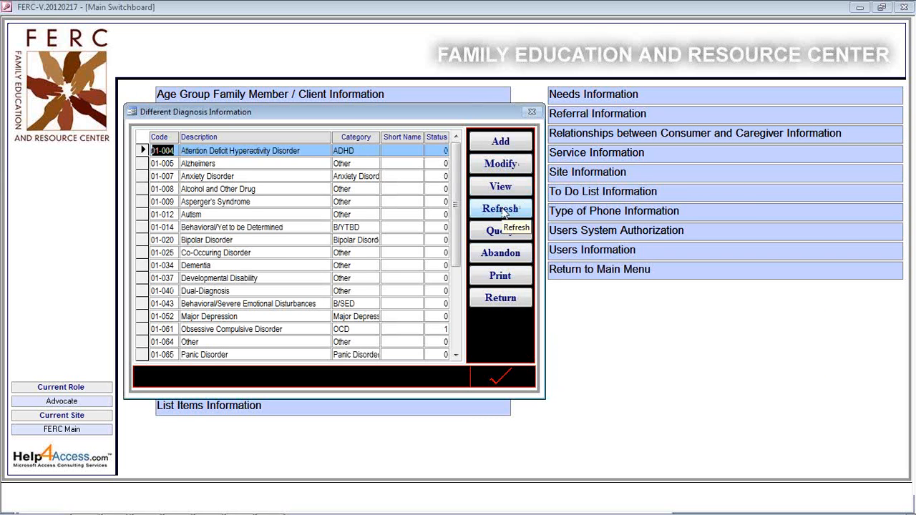
Check the entry's creation and modification record log, then close the Different Diagnosis list.
left_click(505, 385)
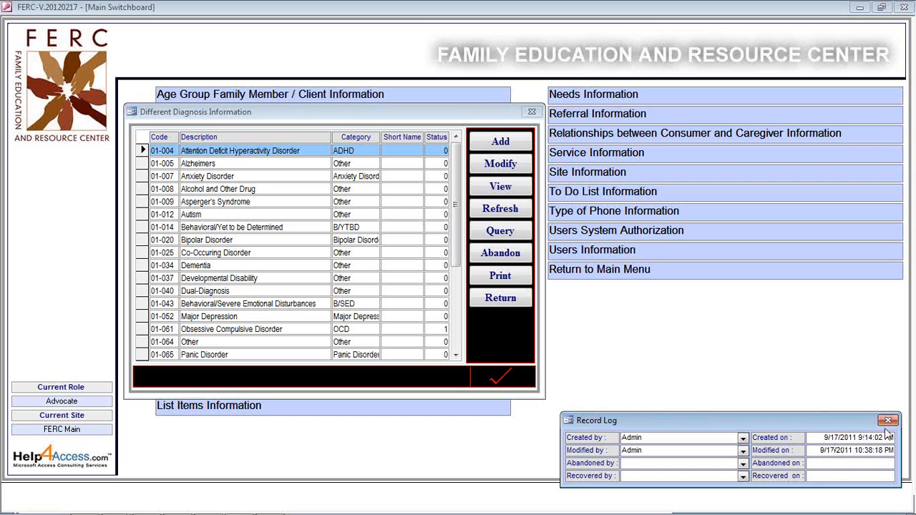
left_click(887, 420)
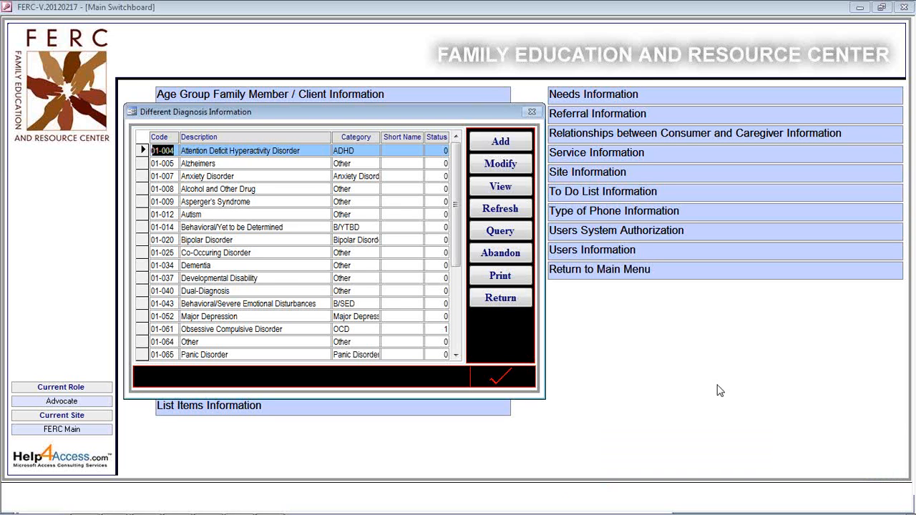
left_click(511, 302)
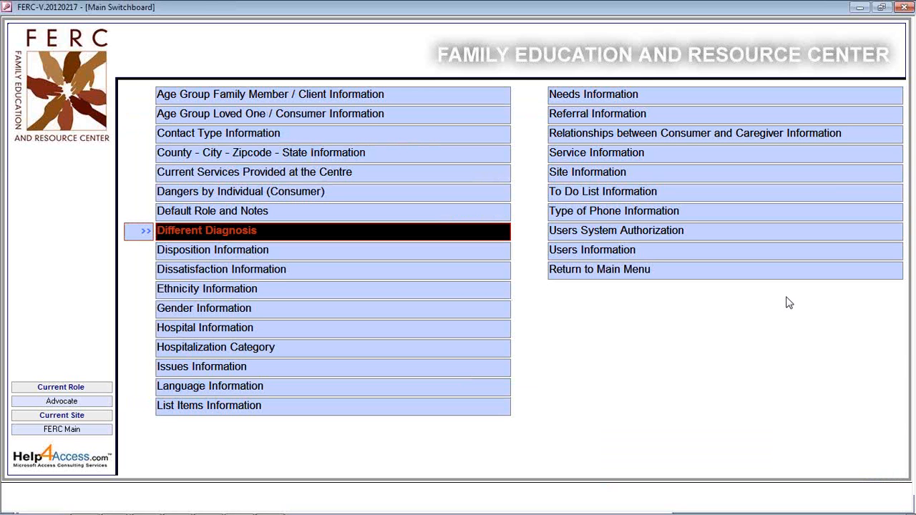
left_click(606, 254)
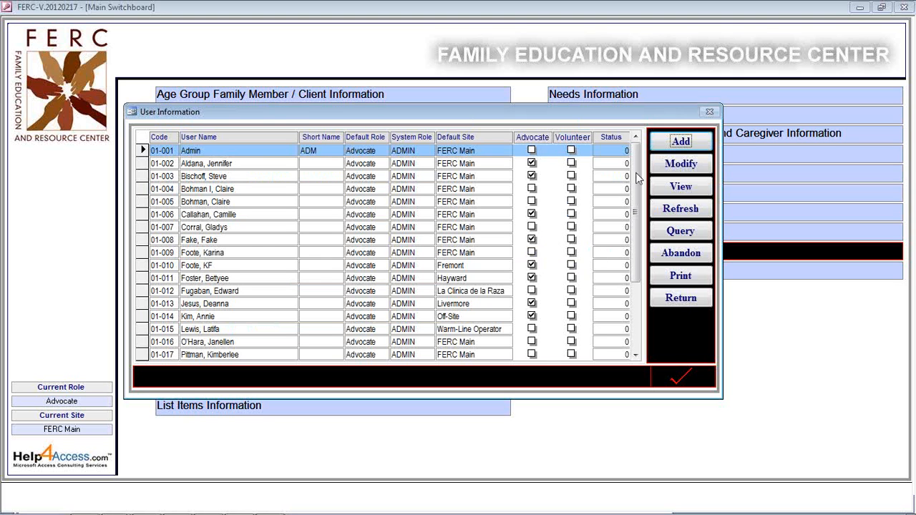
left_click(690, 167)
left_click(689, 165)
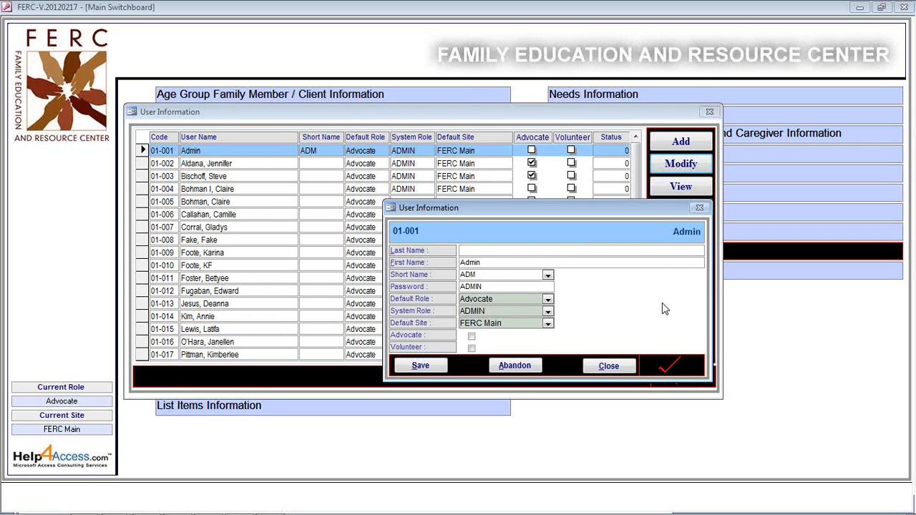
left_click(614, 365)
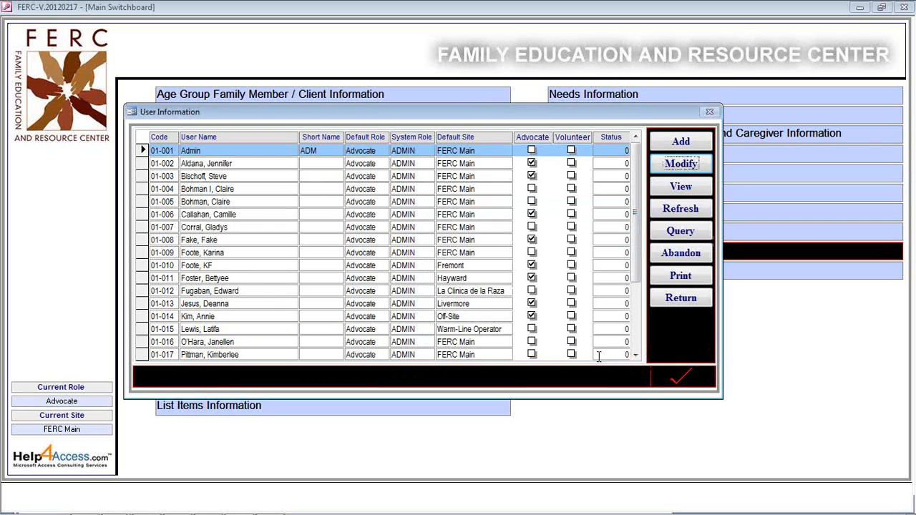
left_click(233, 163)
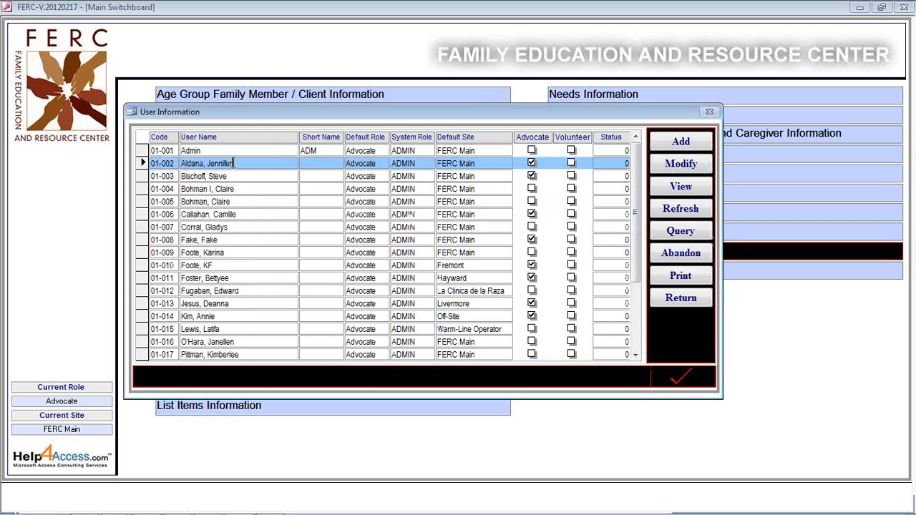
left_click(698, 164)
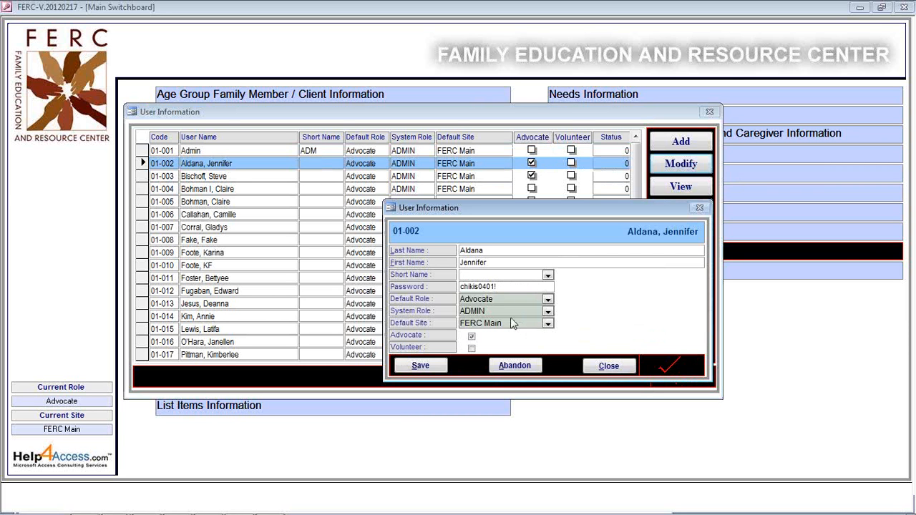
left_click(607, 367)
left_click(607, 367)
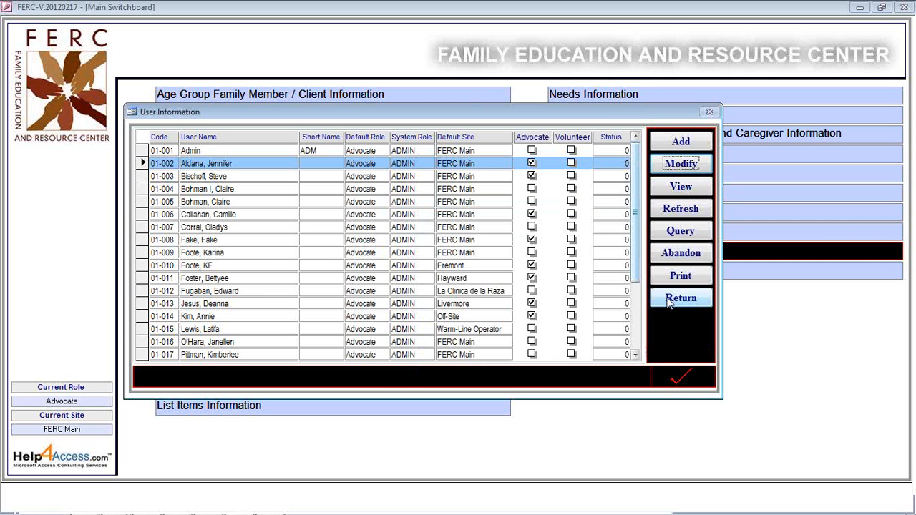
left_click(669, 303)
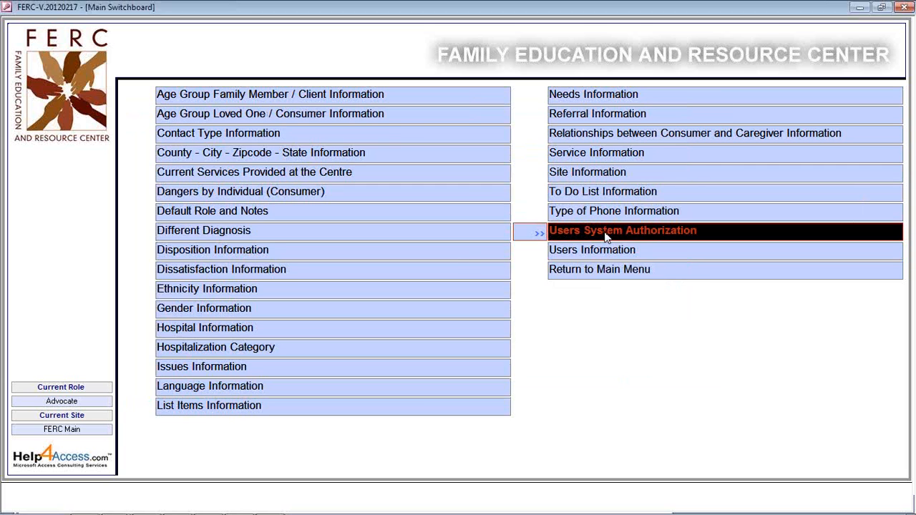
left_click(607, 232)
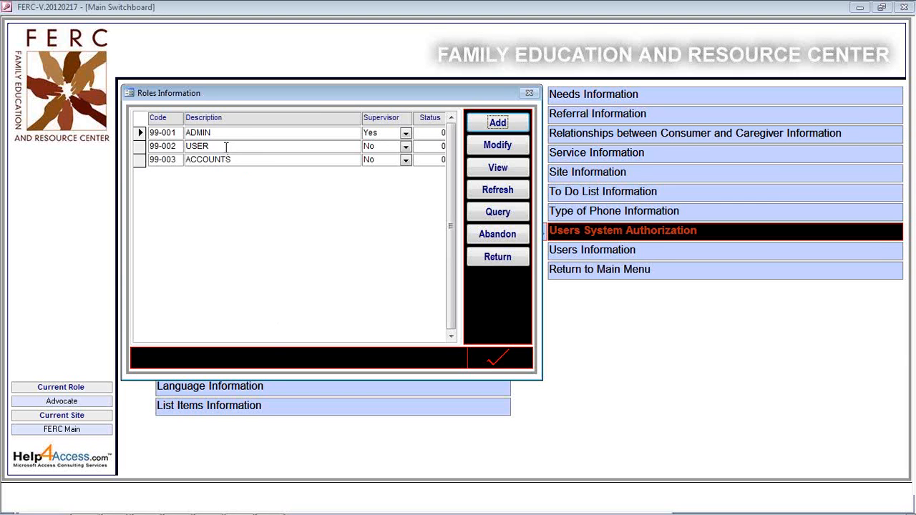
Review the ADMIN role's form permissions, then select the USER role.
left_click(231, 135)
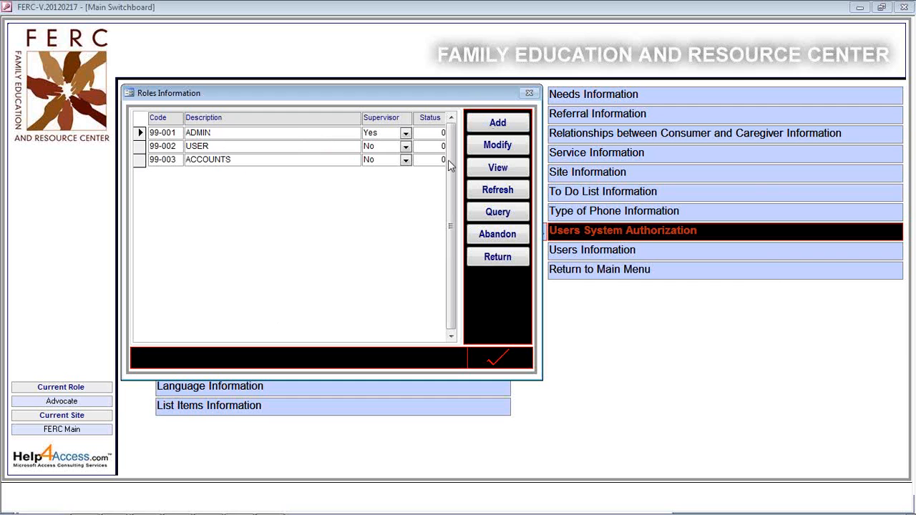
left_click(497, 144)
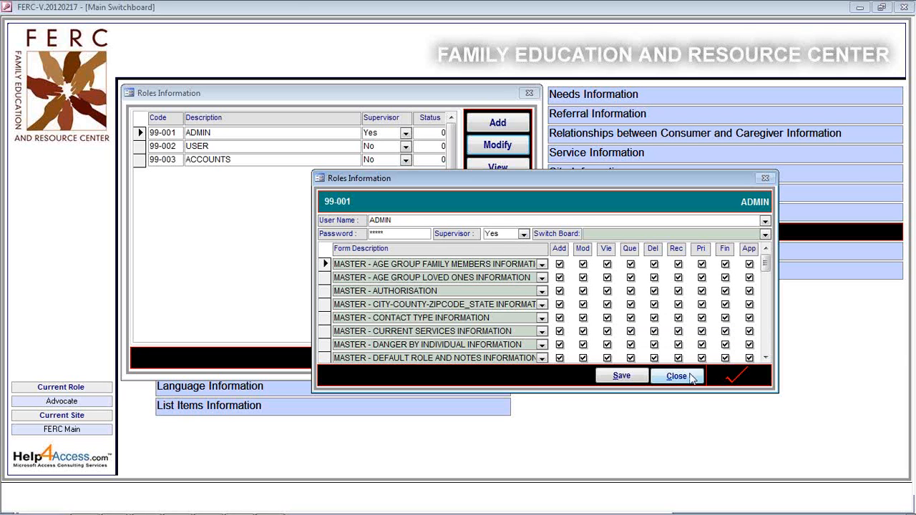
left_click(687, 375)
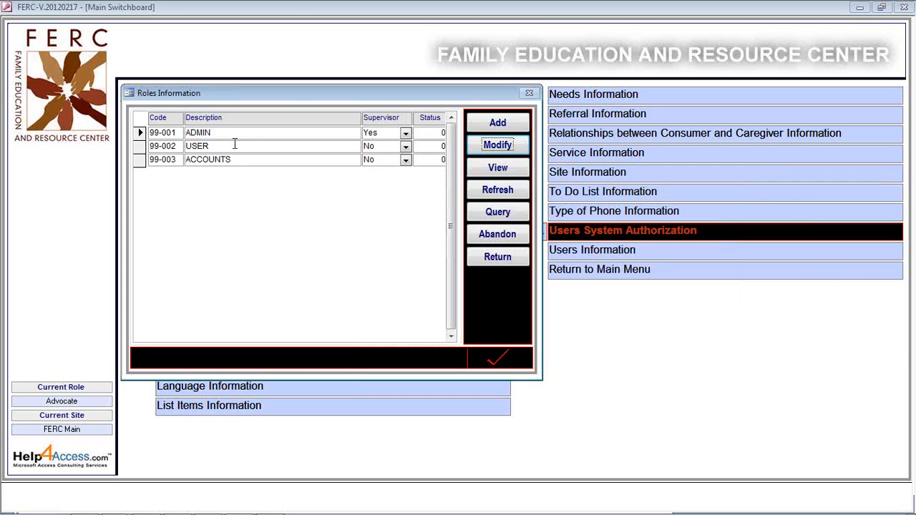
left_click(234, 146)
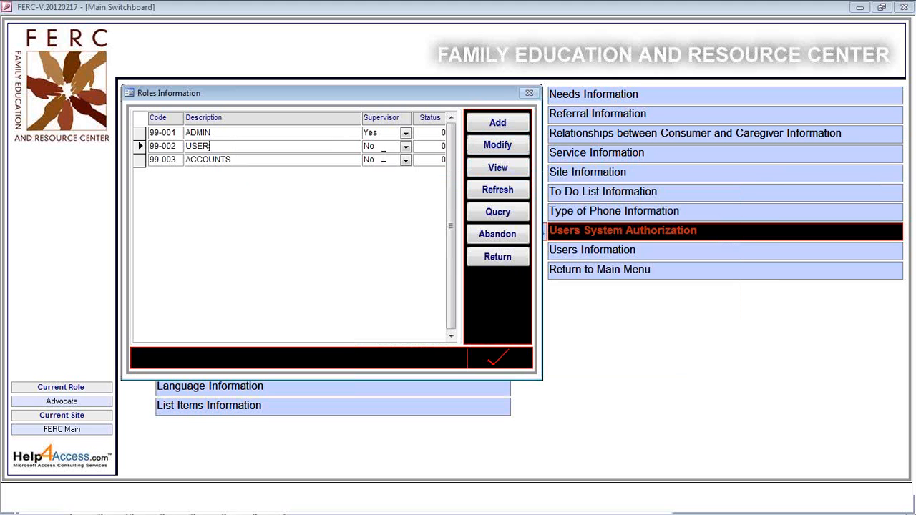
View the USER role's limited form permissions, then close the Roles Information list.
left_click(496, 147)
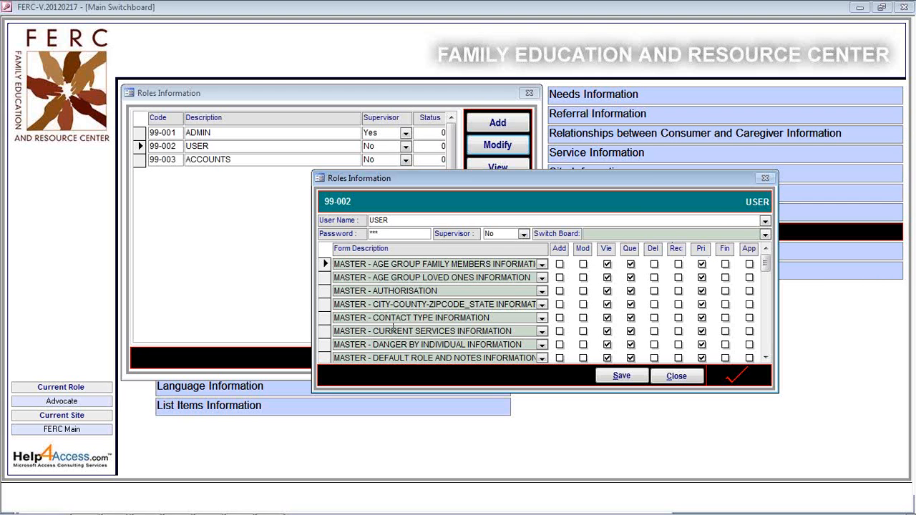
left_click(678, 379)
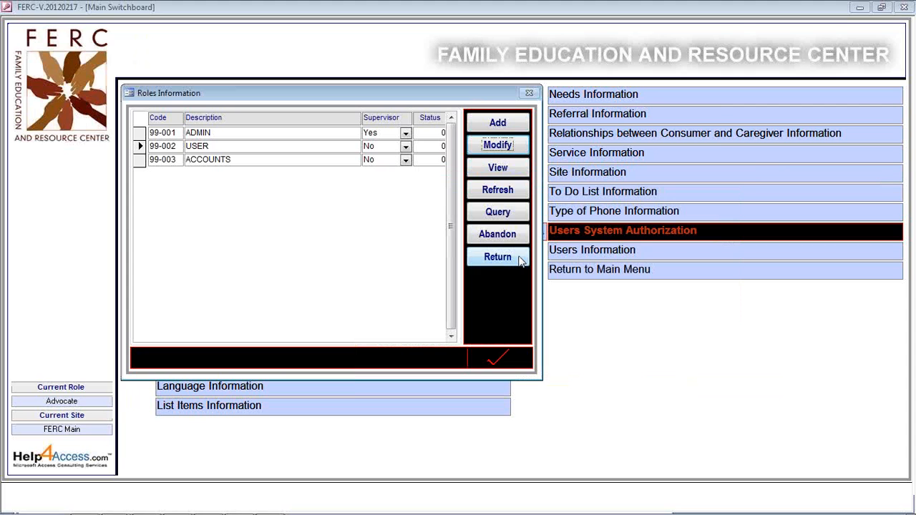
left_click(521, 262)
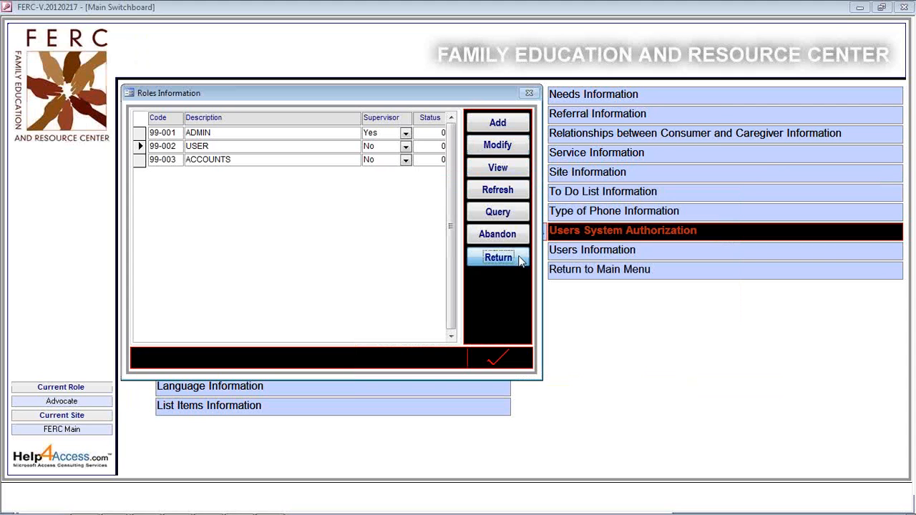
Edit the third user's record in Users Information, keeping System Role as ADMIN, and save it.
left_click(573, 250)
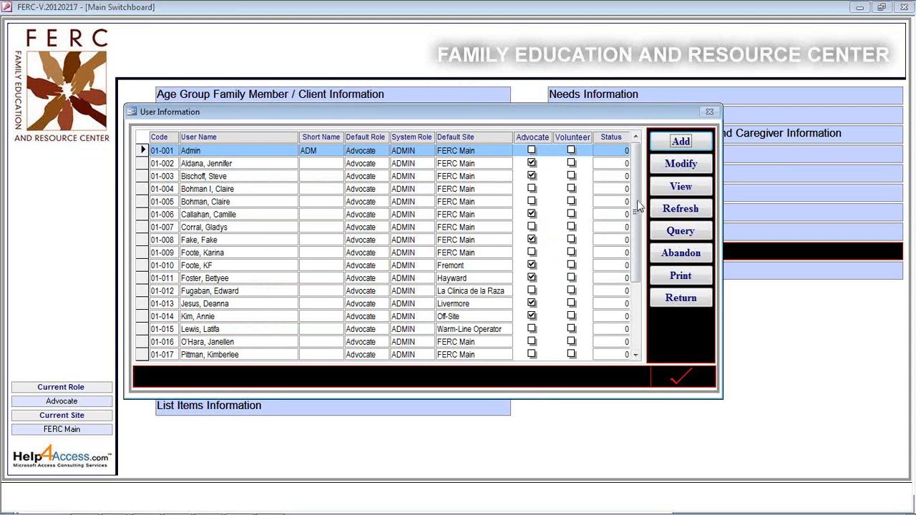
left_click(238, 176)
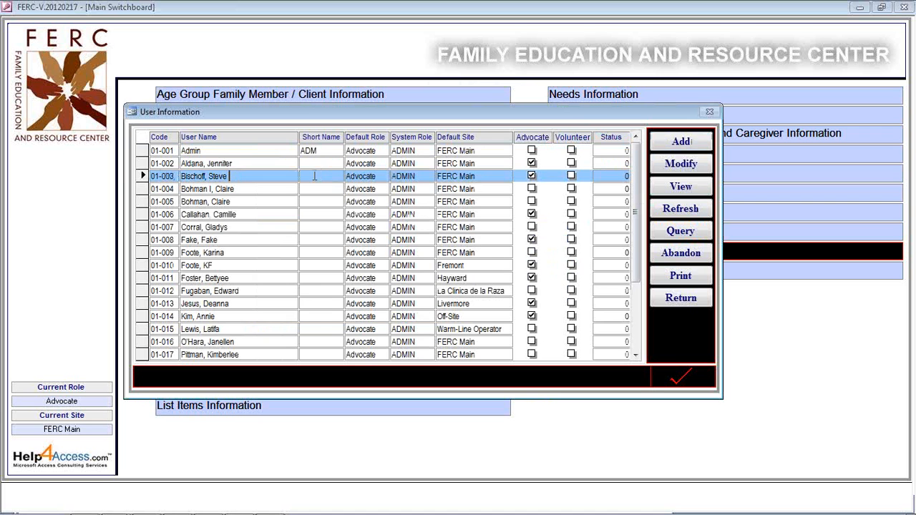
left_click(681, 165)
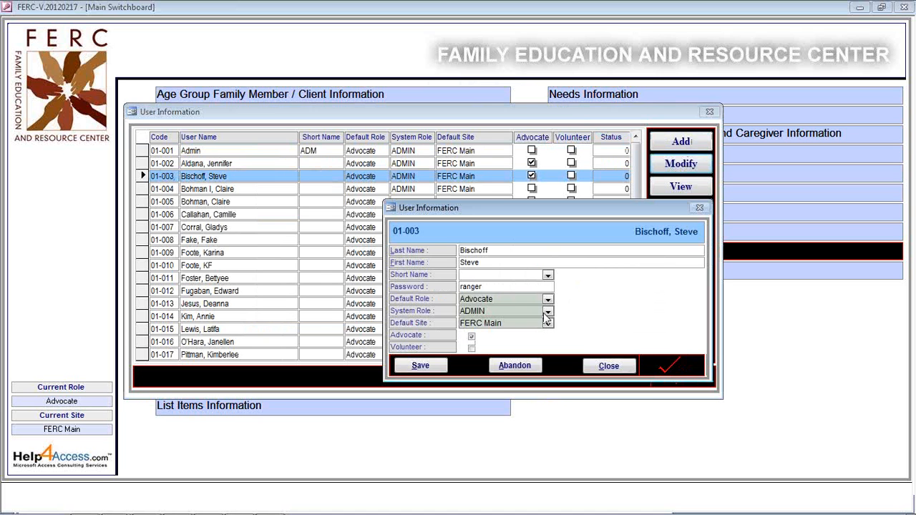
left_click(548, 312)
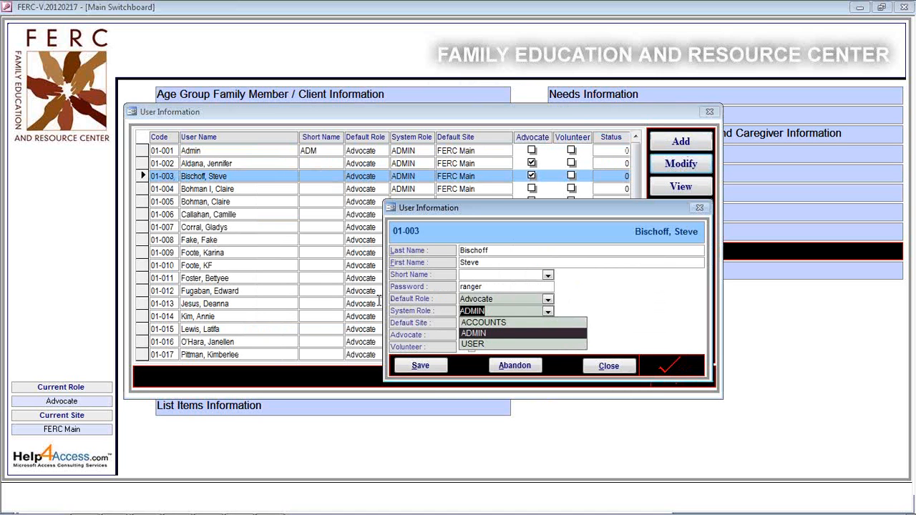
left_click(505, 311)
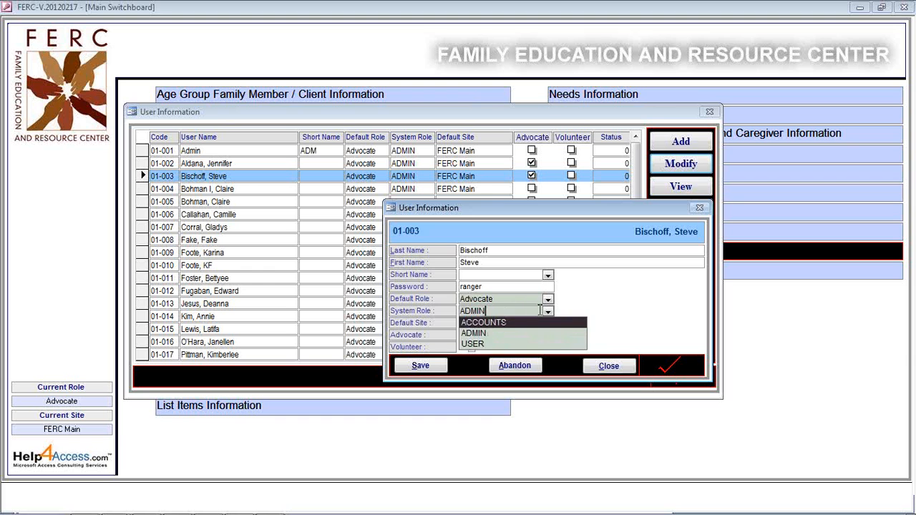
left_click(651, 322)
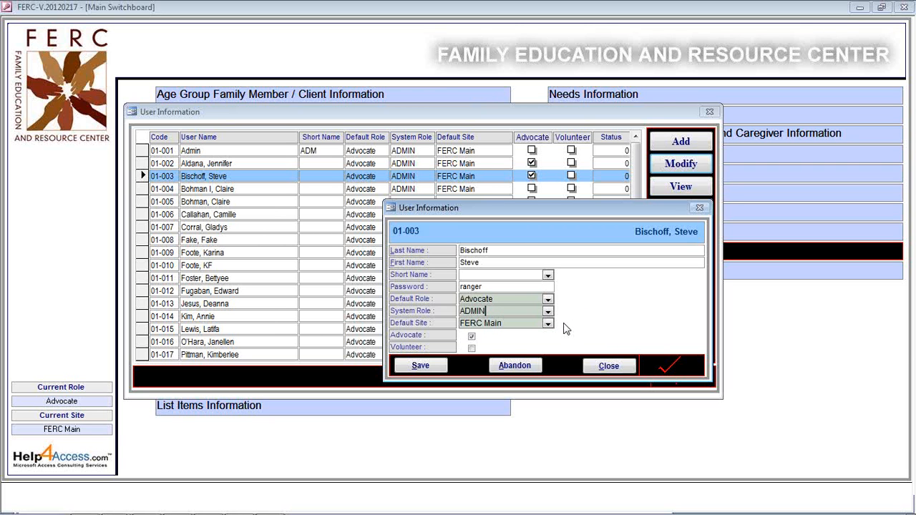
left_click(423, 368)
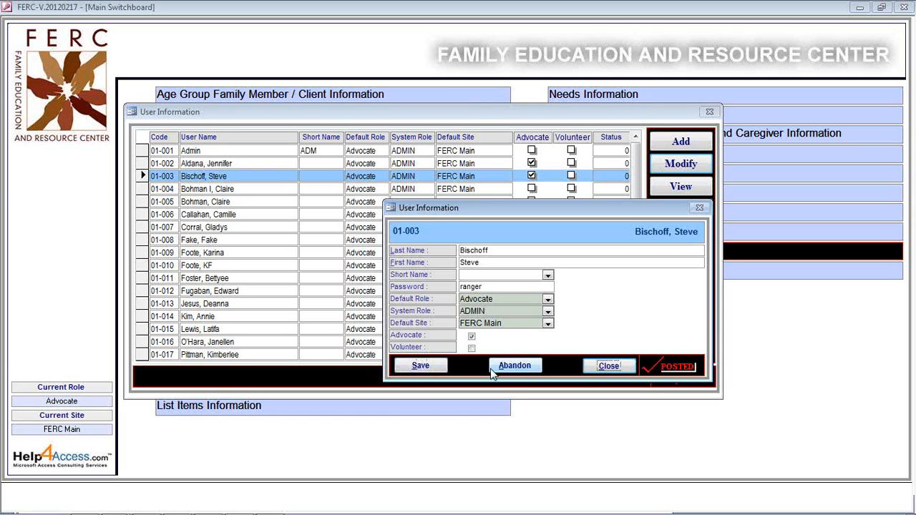
left_click(617, 366)
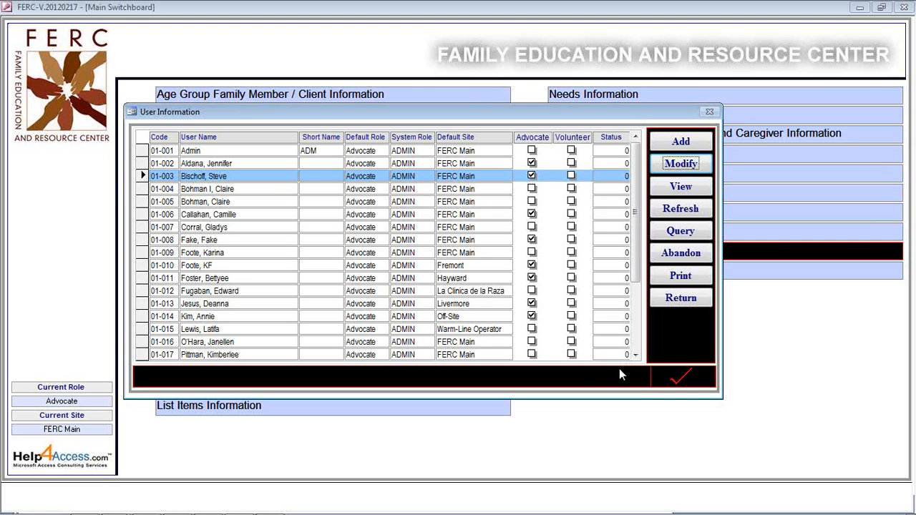
Return to the FERC main menu and confirm exiting the application.
left_click(681, 299)
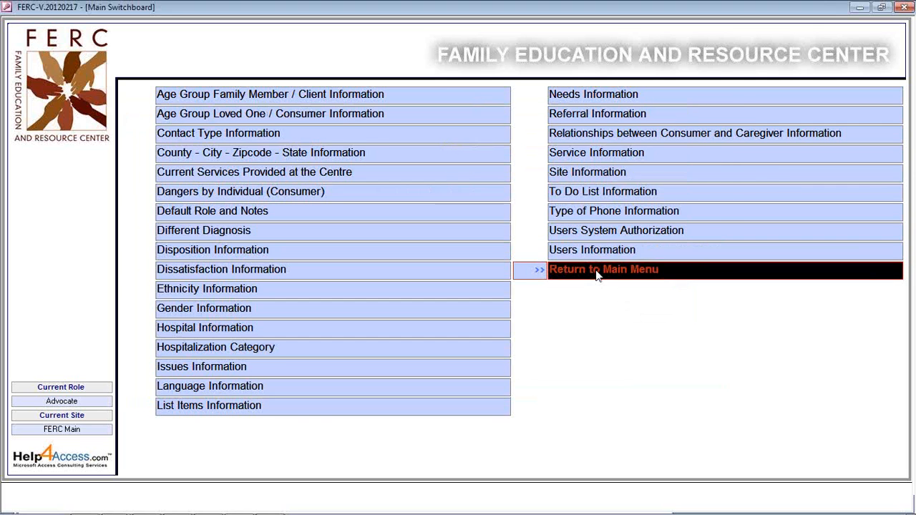
left_click(597, 276)
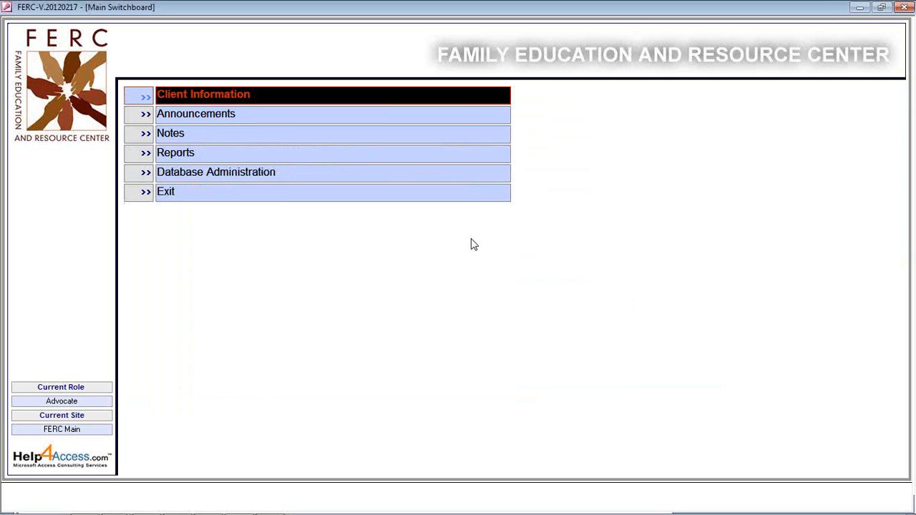
left_click(234, 203)
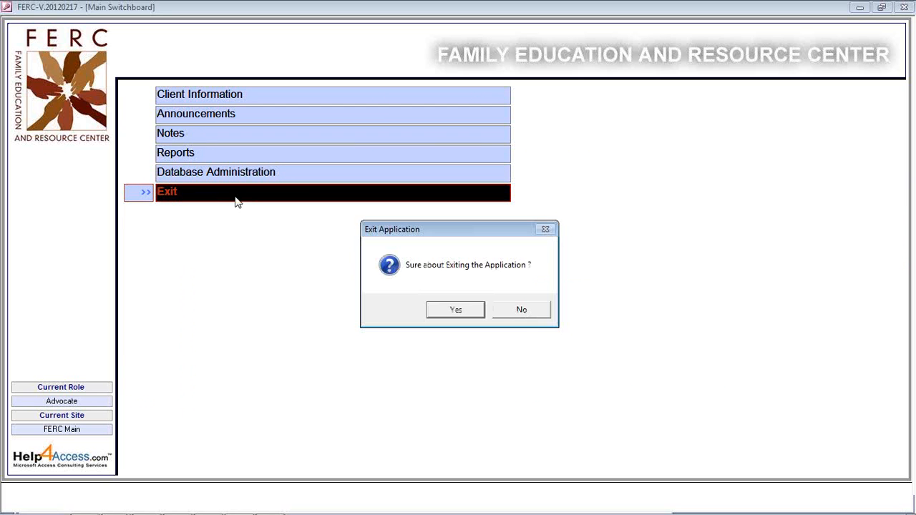
left_click(452, 315)
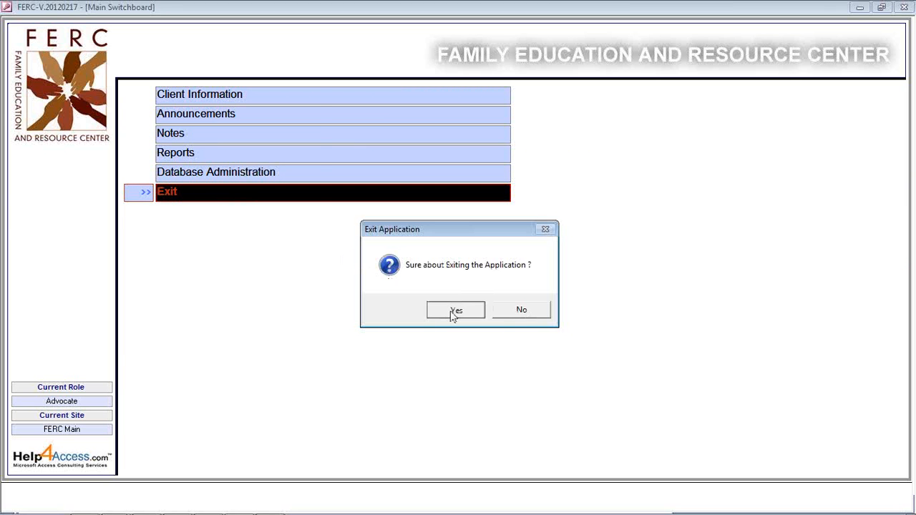